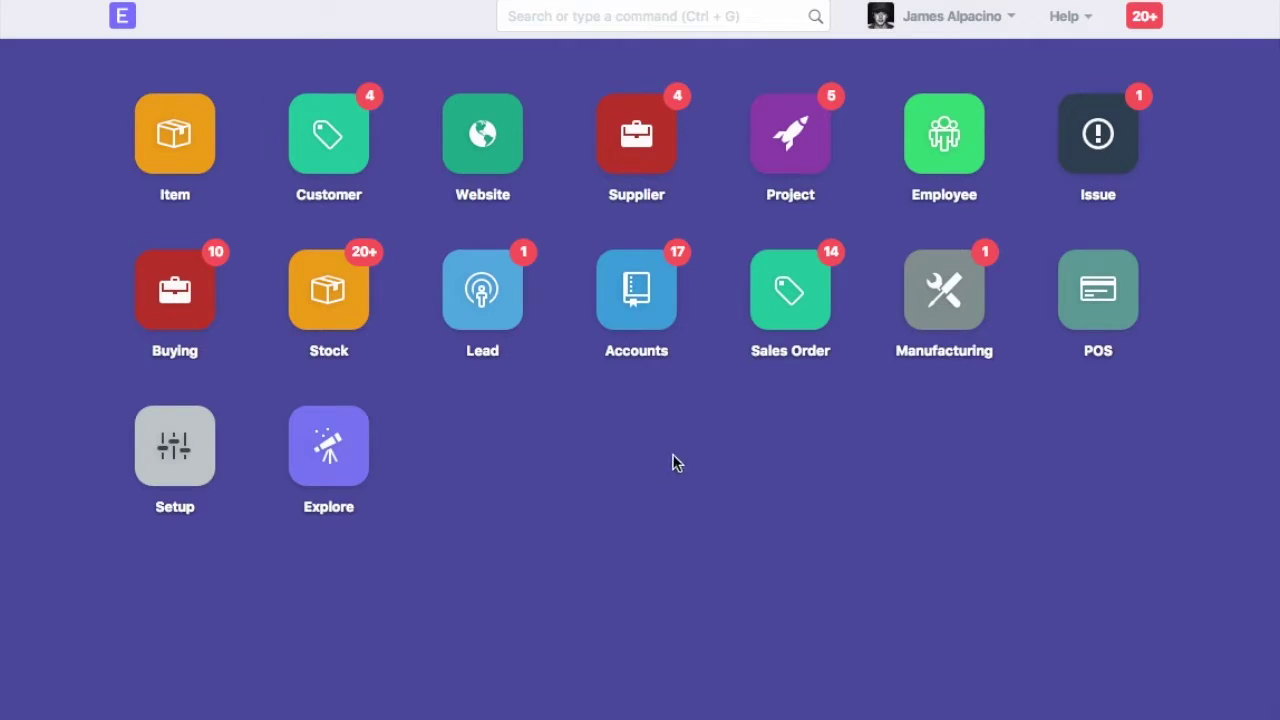
Create the customer 'Omega Natural Power' with type Company and save it
{"action": "left_click", "coordinate": [688, 16]}
{"action": "type", "text": "new cust"}
{"action": "left_click", "coordinate": [607, 57]}
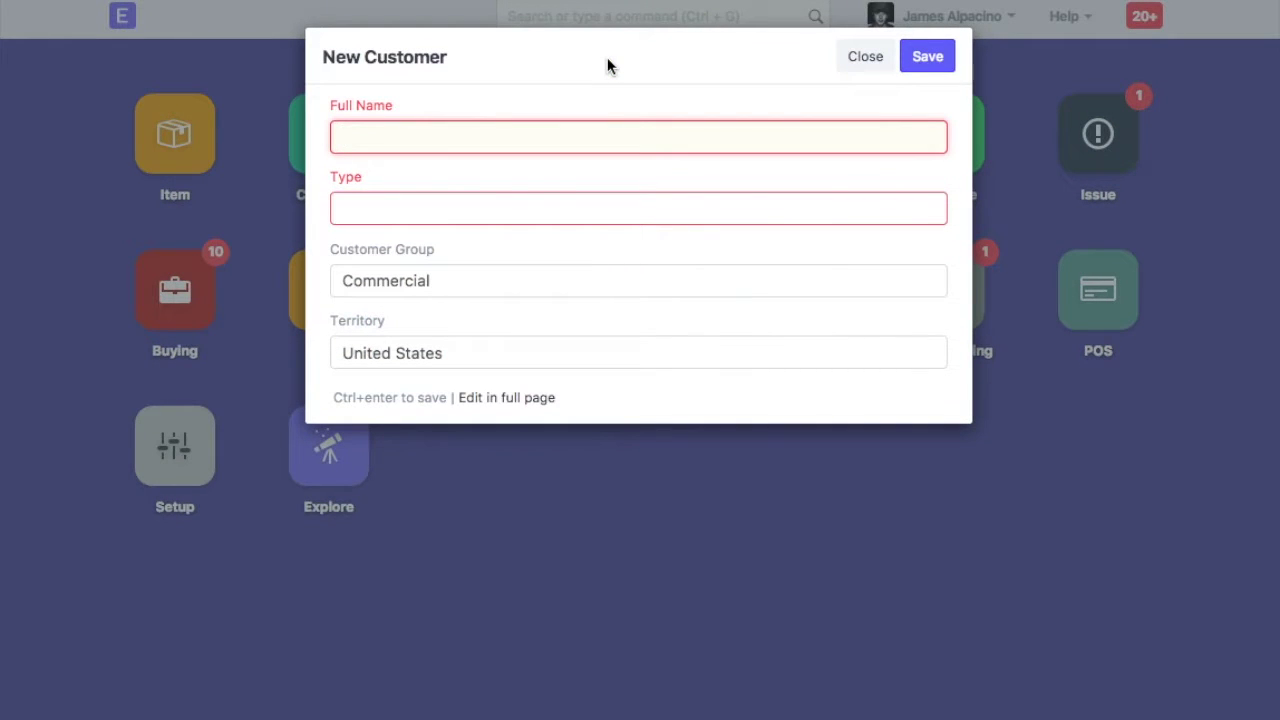
{"action": "type", "text": "Omega Natural Power"}
{"action": "key", "text": "Tab"}
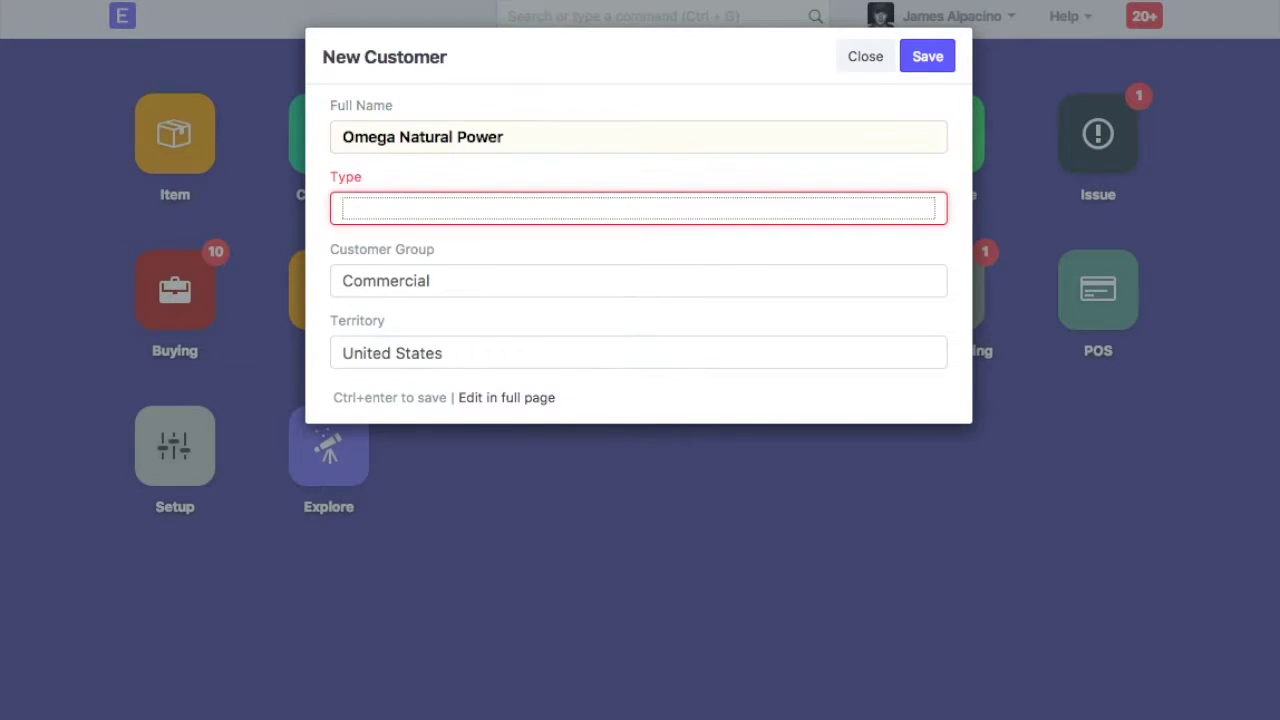
{"action": "left_click", "coordinate": [537, 207]}
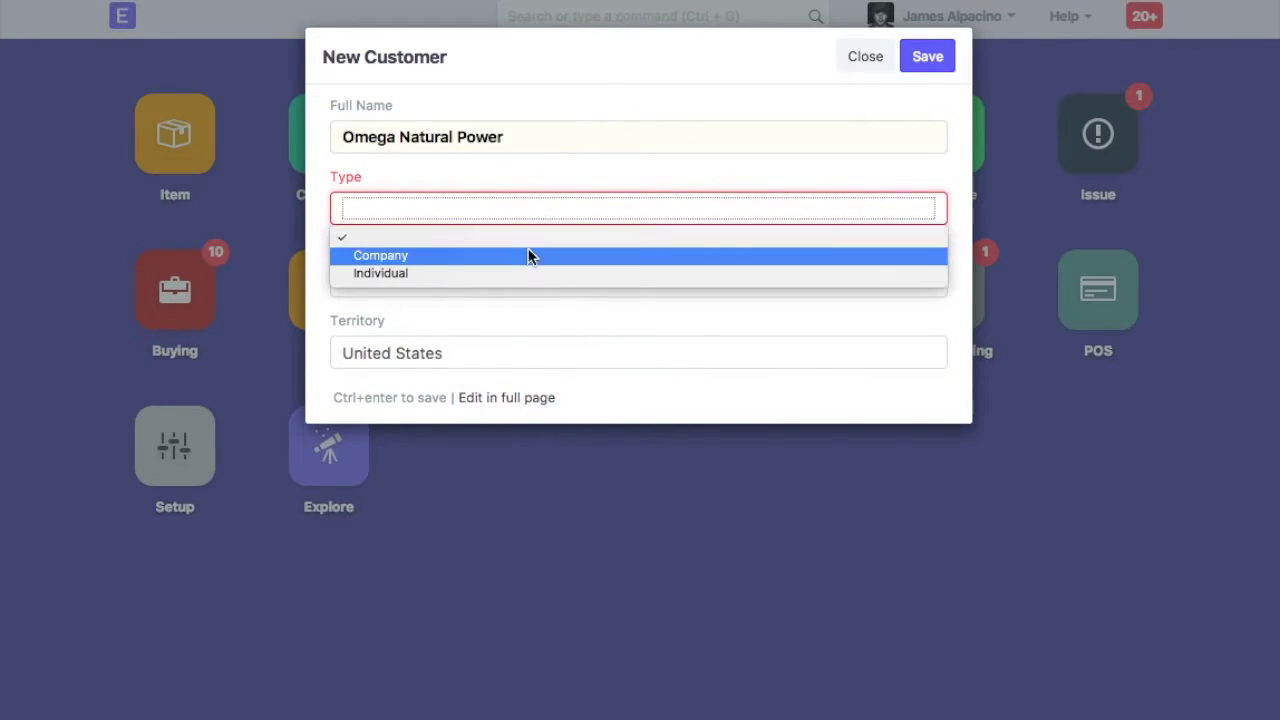
{"action": "left_click", "coordinate": [528, 254]}
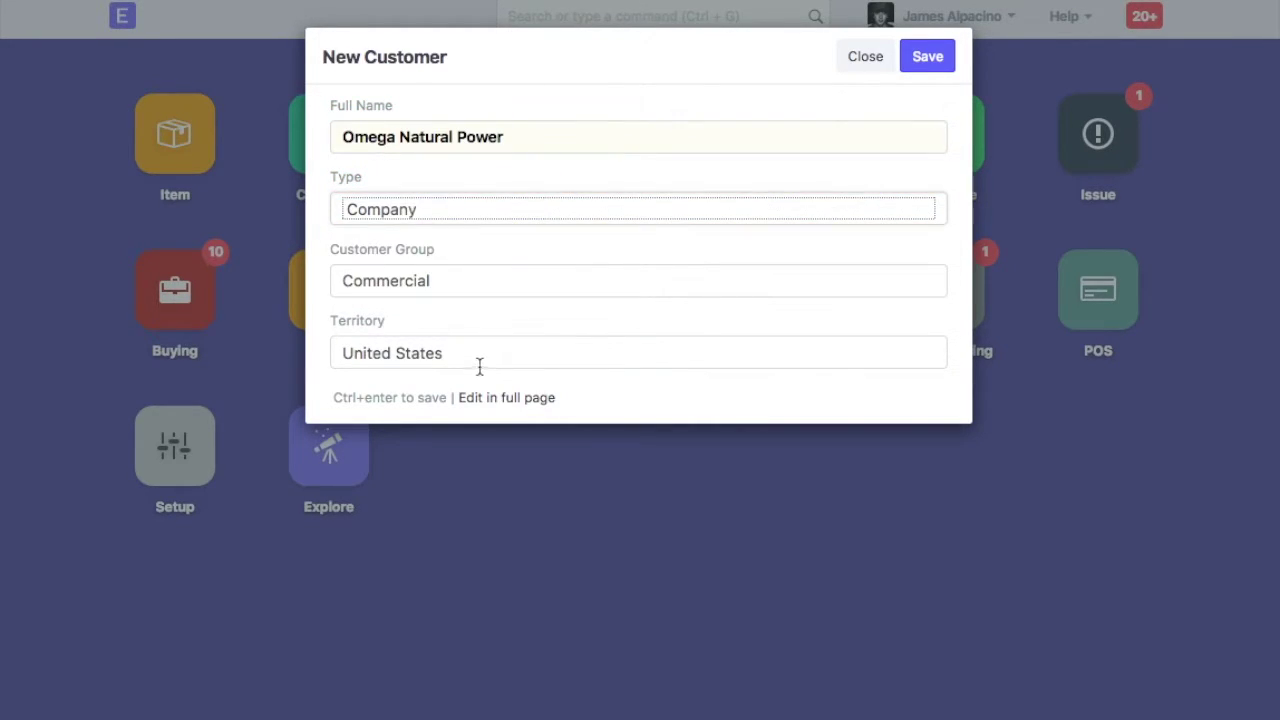
{"action": "left_click", "coordinate": [927, 56]}
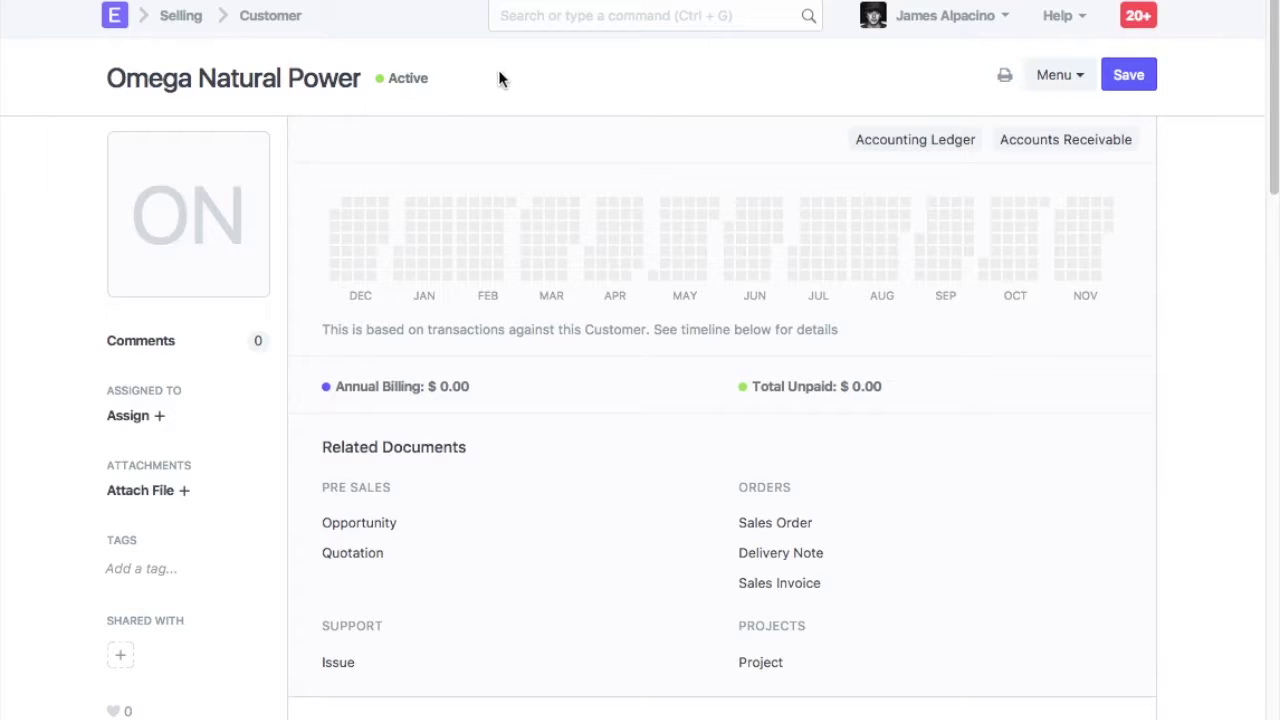
Set Customer Naming By to Naming Series in Selling Settings, save, and reload the page
{"action": "left_click", "coordinate": [594, 20]}
{"action": "type", "text": "selli"}
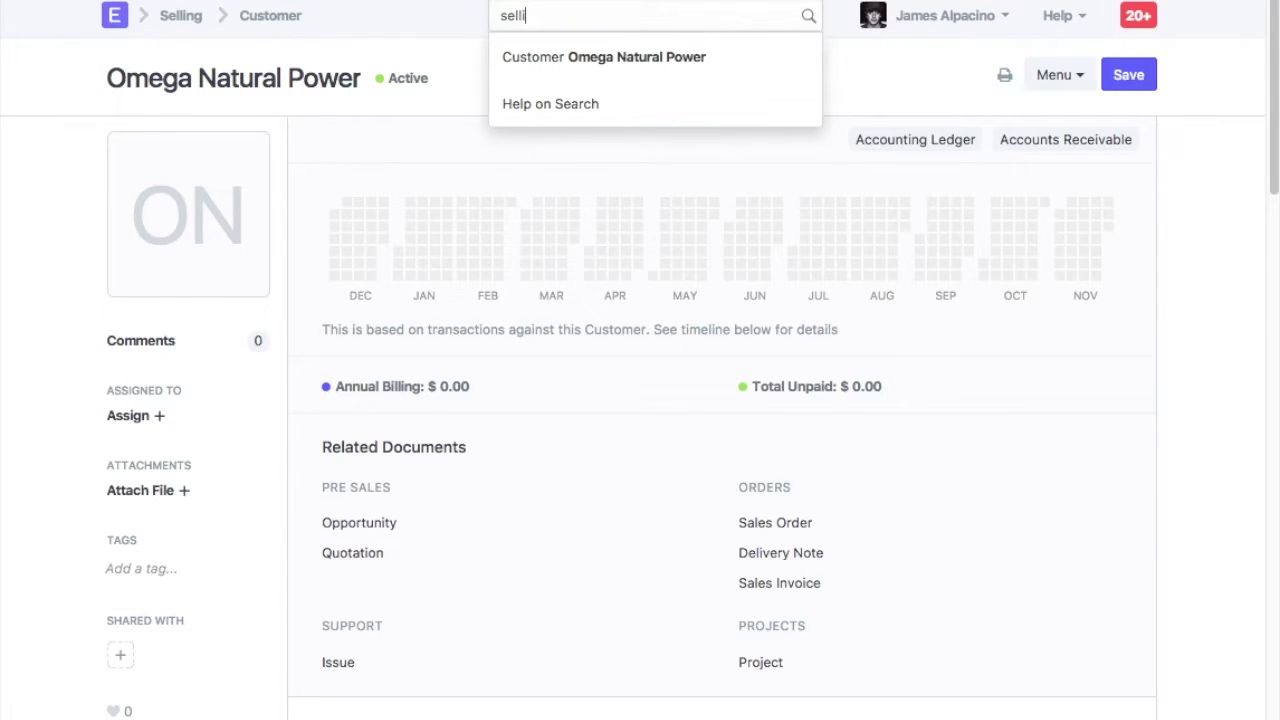
{"action": "left_click", "coordinate": [580, 104]}
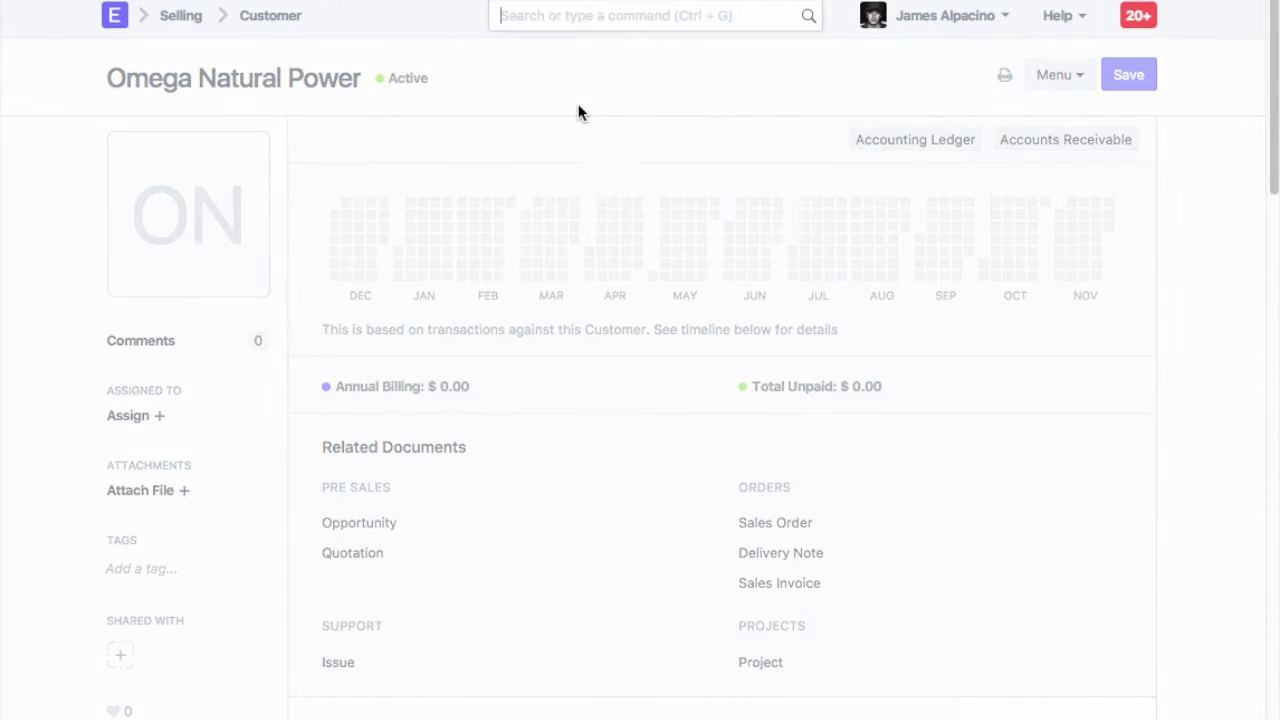
{"action": "left_click", "coordinate": [454, 176]}
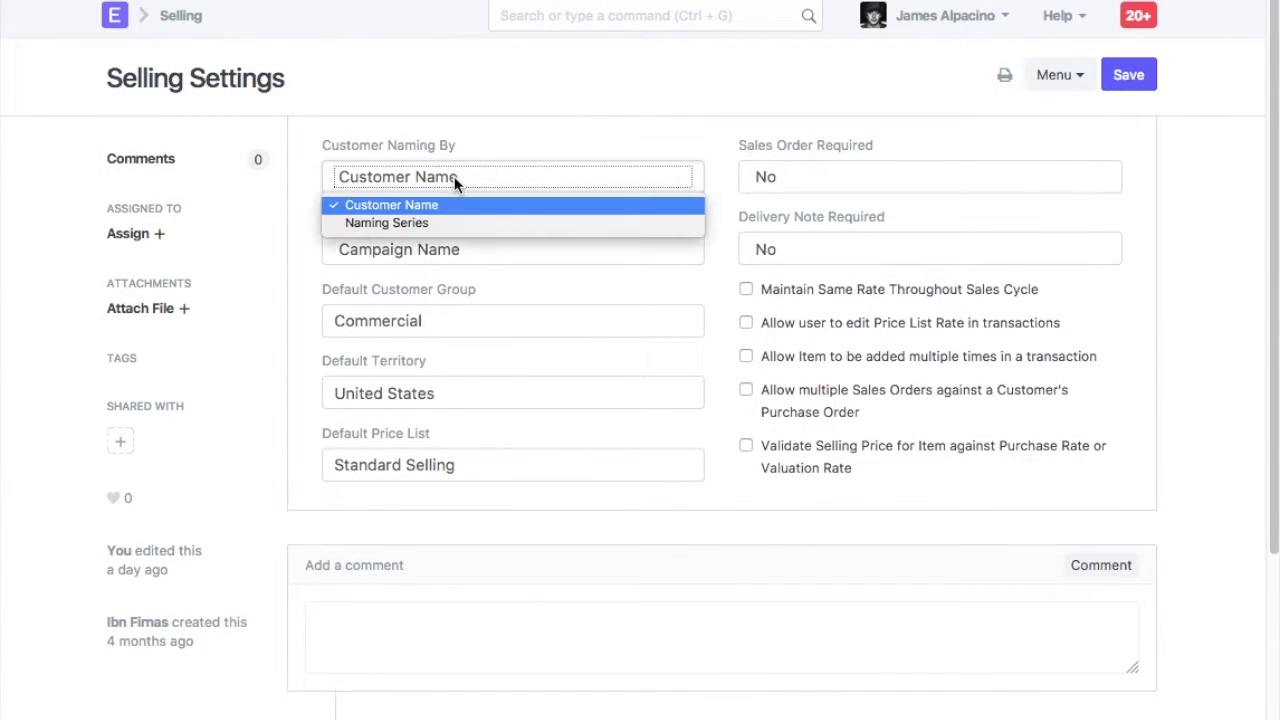
{"action": "left_click", "coordinate": [430, 222]}
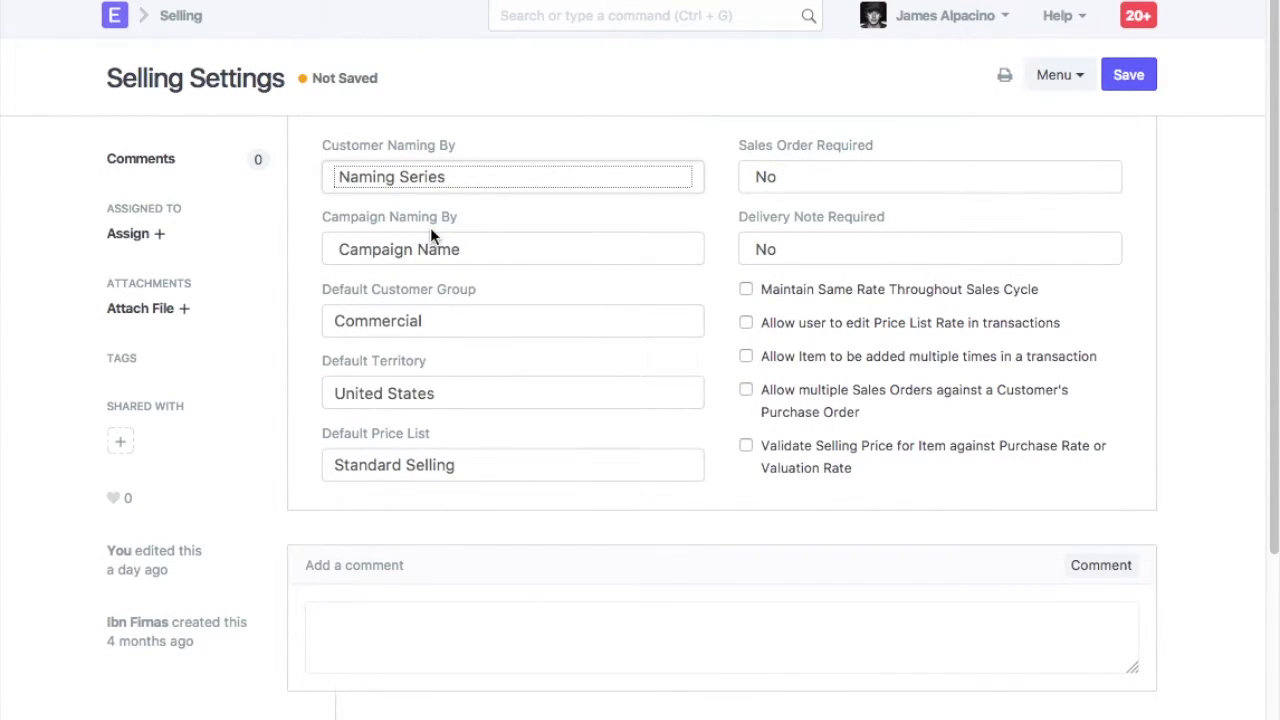
{"action": "left_click", "coordinate": [1141, 84]}
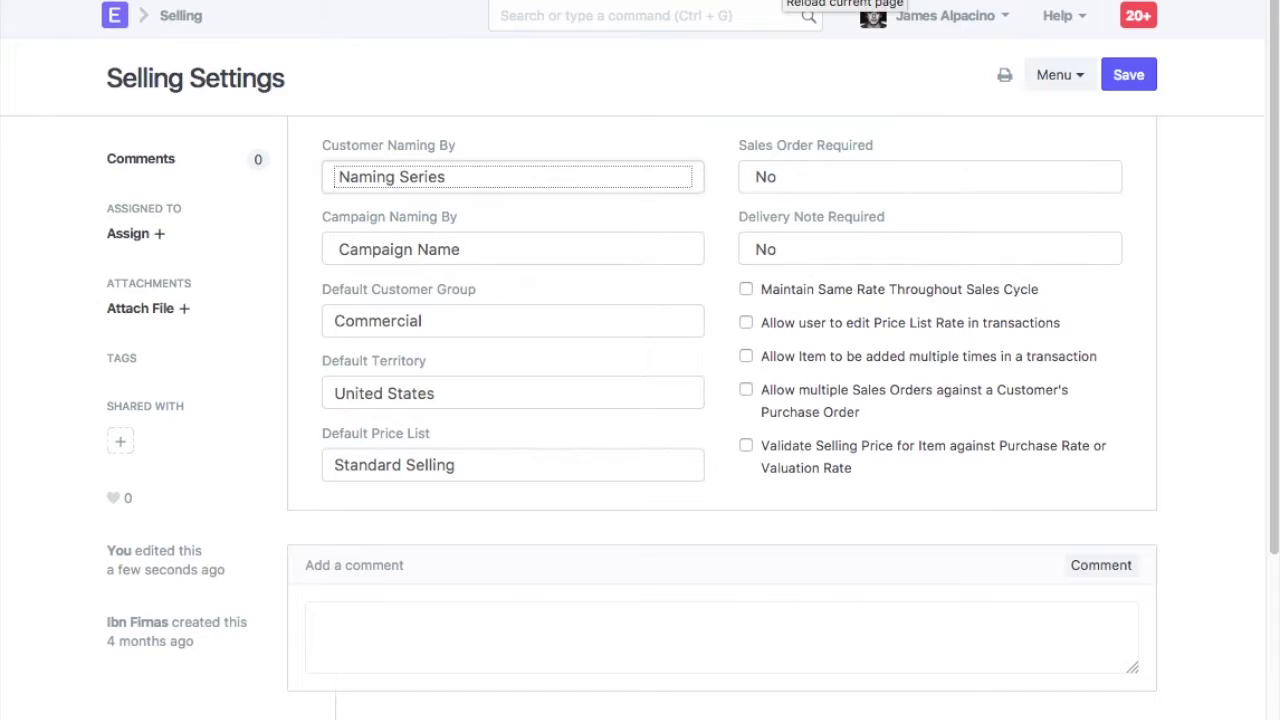
{"action": "left_click", "coordinate": [845, 0]}
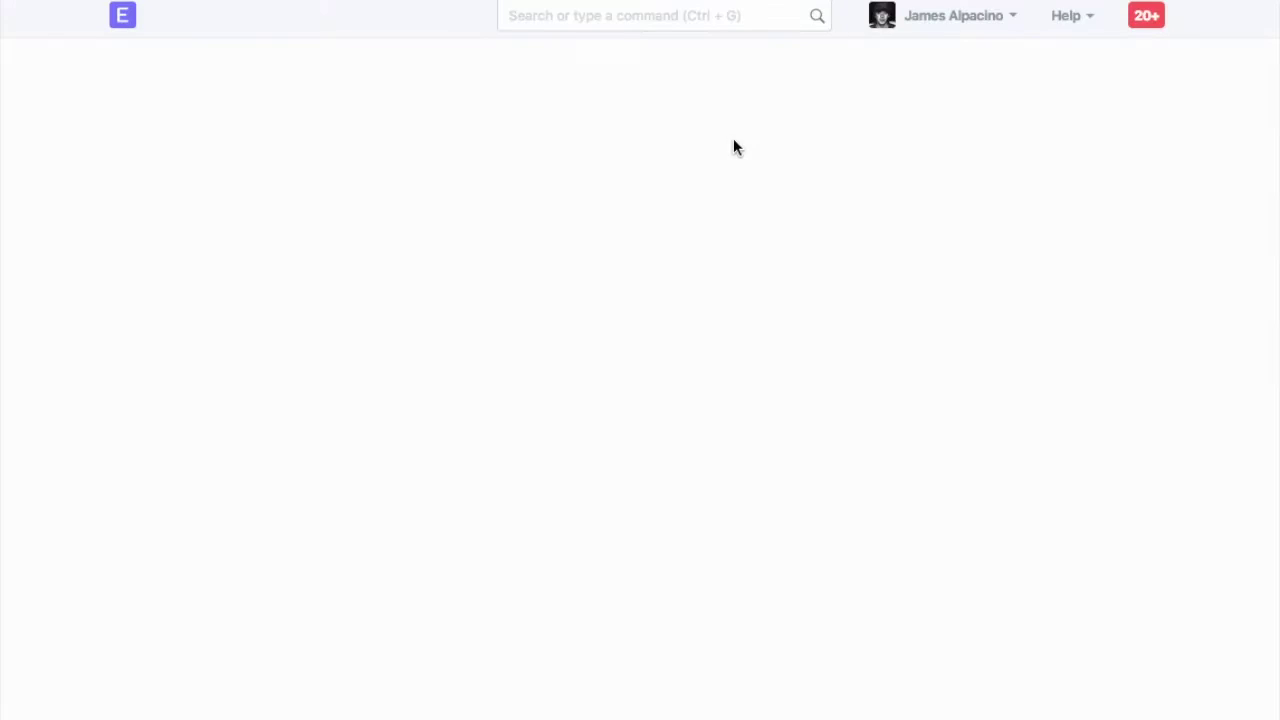
{"action": "left_click", "coordinate": [600, 15]}
Add the Company-type customer 'Seagate Technologies' under the CUST- naming series and save it
{"action": "type", "text": "new cu"}
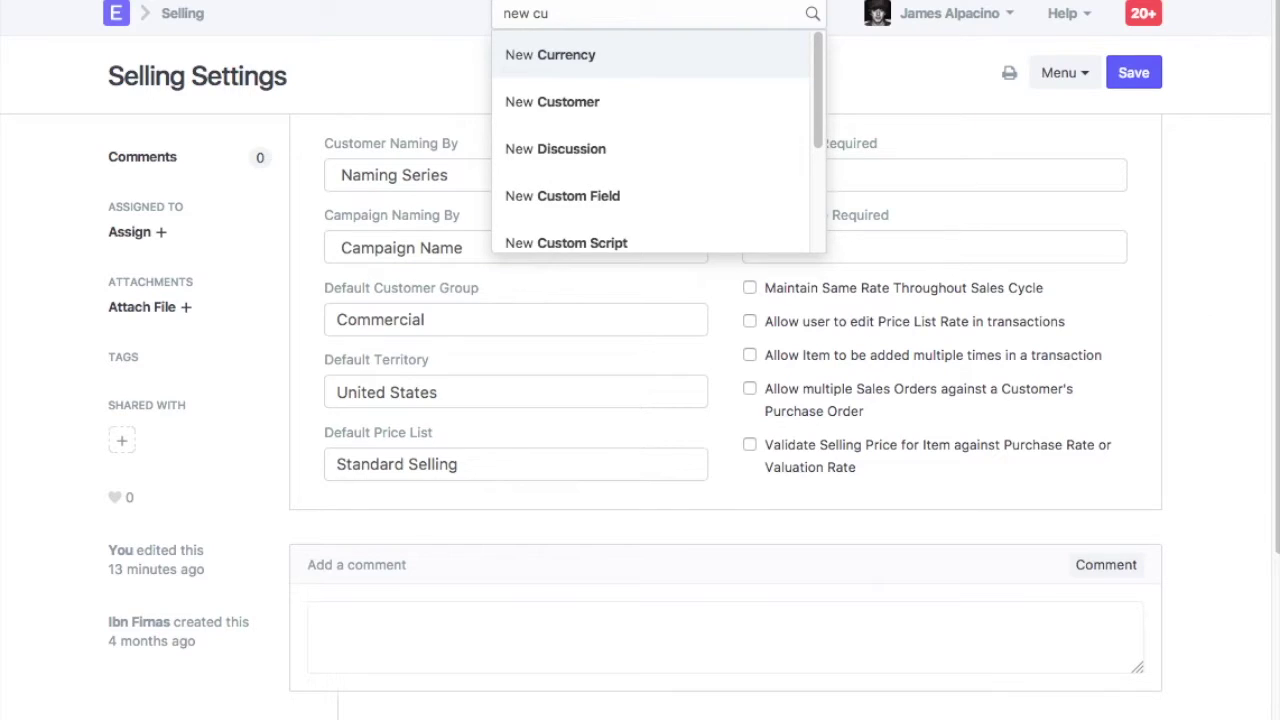
{"action": "left_click", "coordinate": [576, 96]}
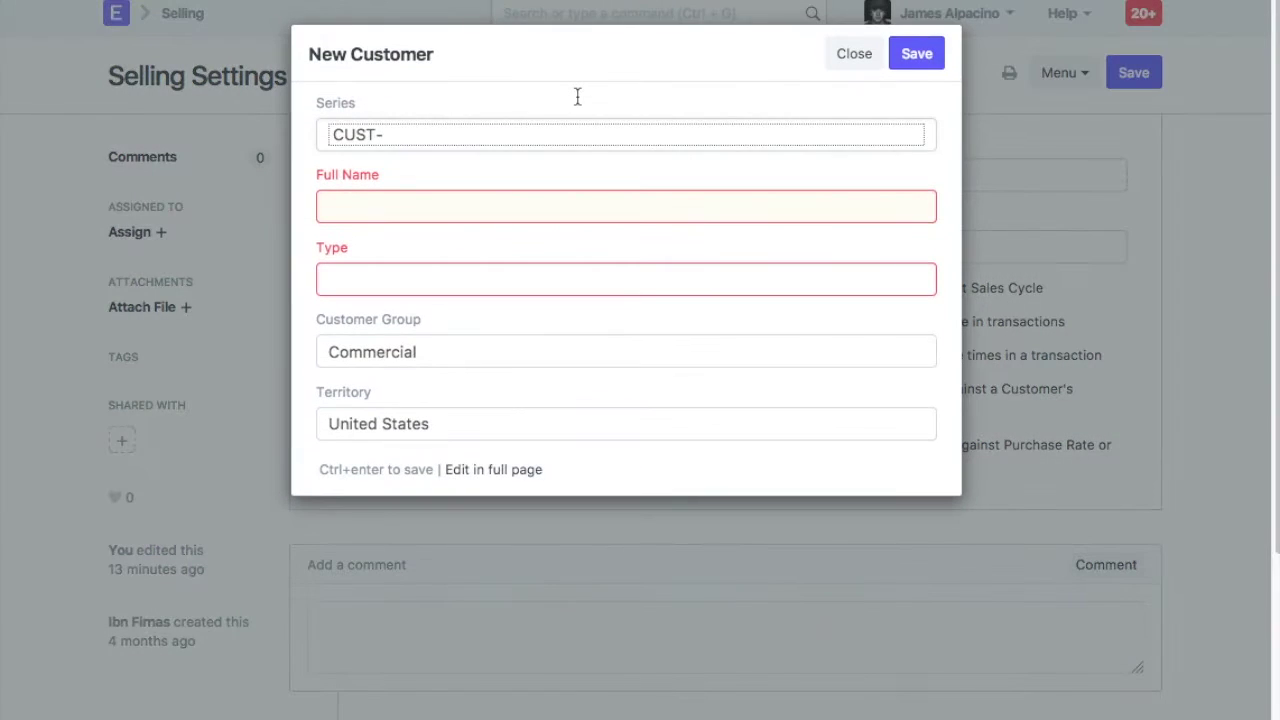
{"action": "left_click", "coordinate": [543, 137]}
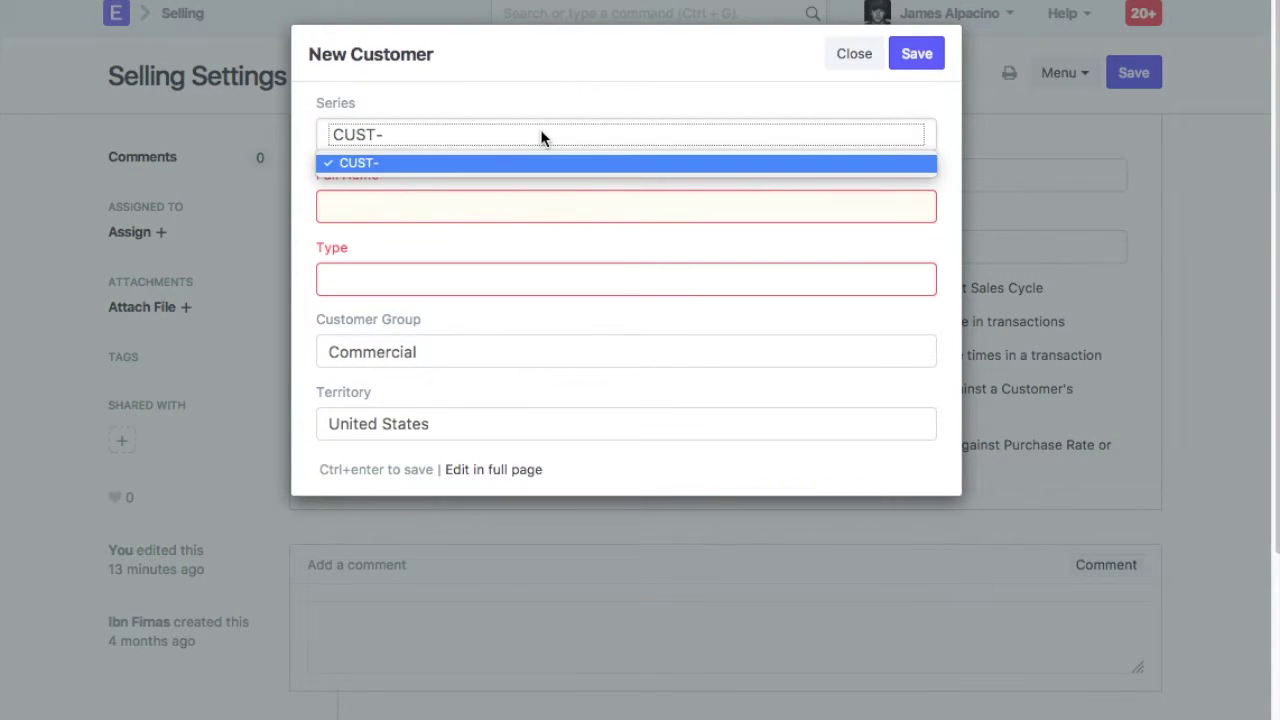
{"action": "left_click", "coordinate": [410, 165]}
{"action": "left_click", "coordinate": [420, 202]}
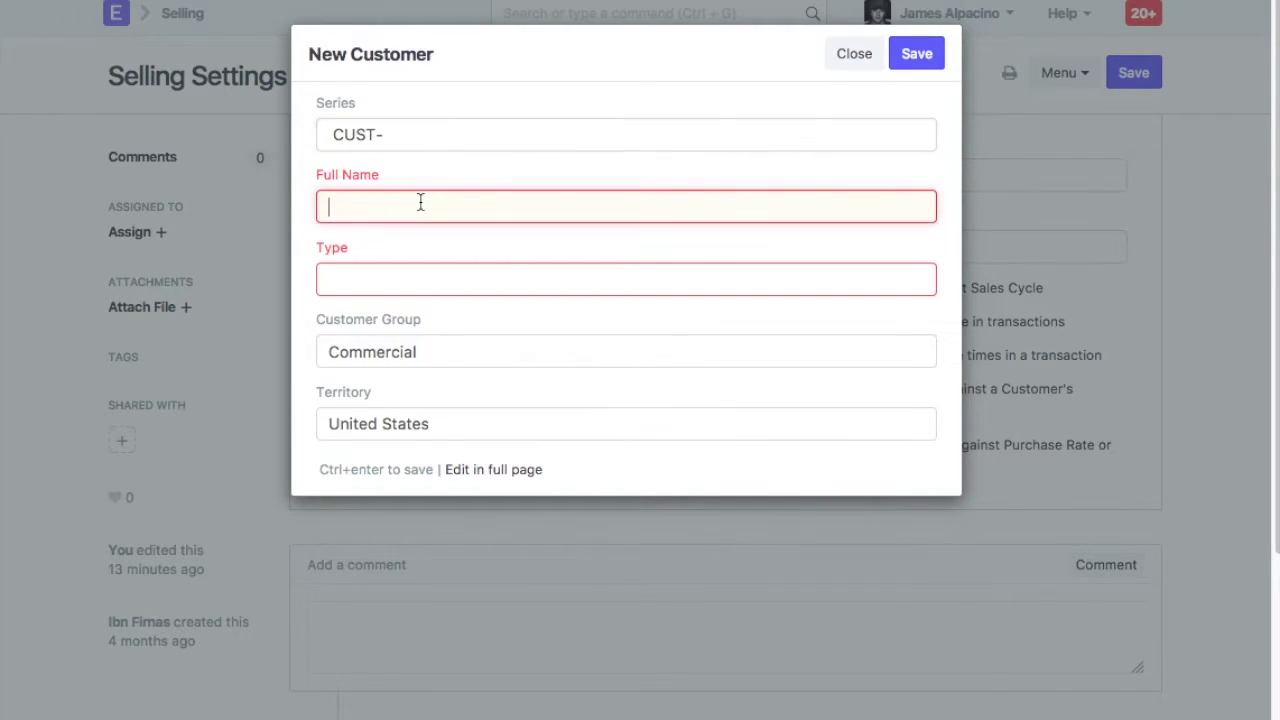
{"action": "type", "text": "Sea"}
{"action": "type", "text": "gate Technologies"}
{"action": "left_click", "coordinate": [474, 286]}
{"action": "left_click", "coordinate": [439, 320]}
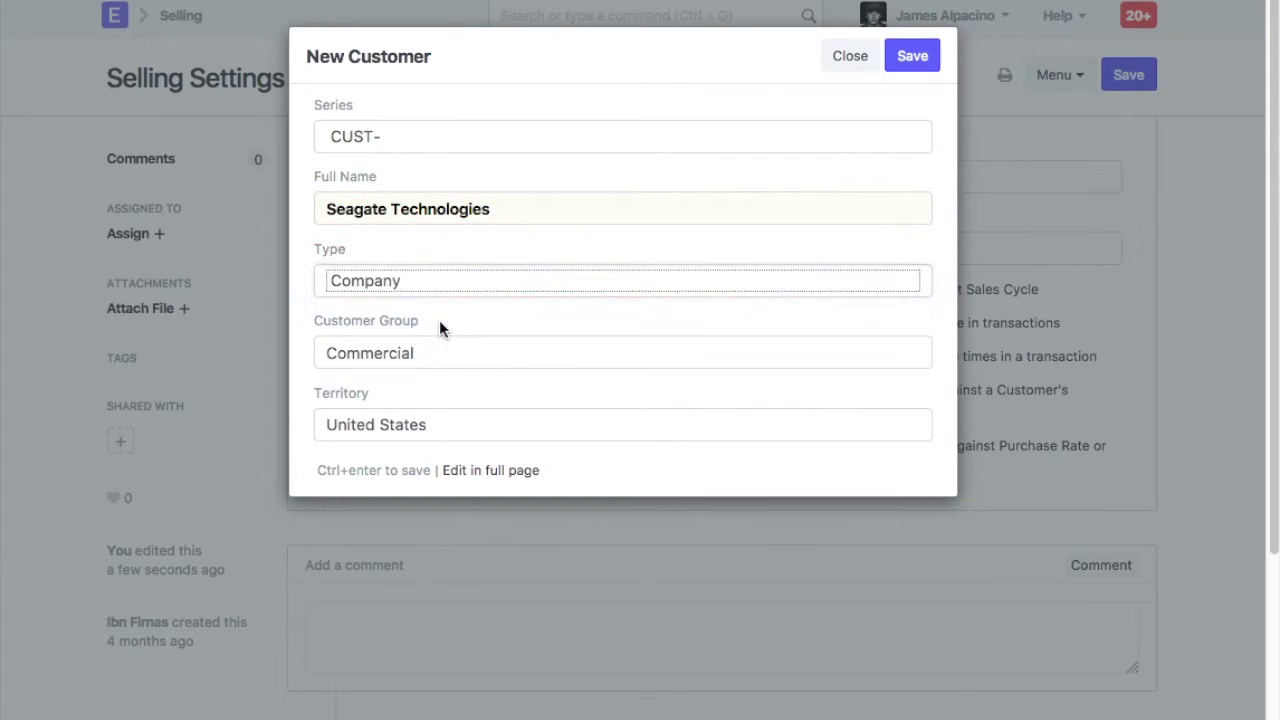
{"action": "left_click", "coordinate": [910, 60]}
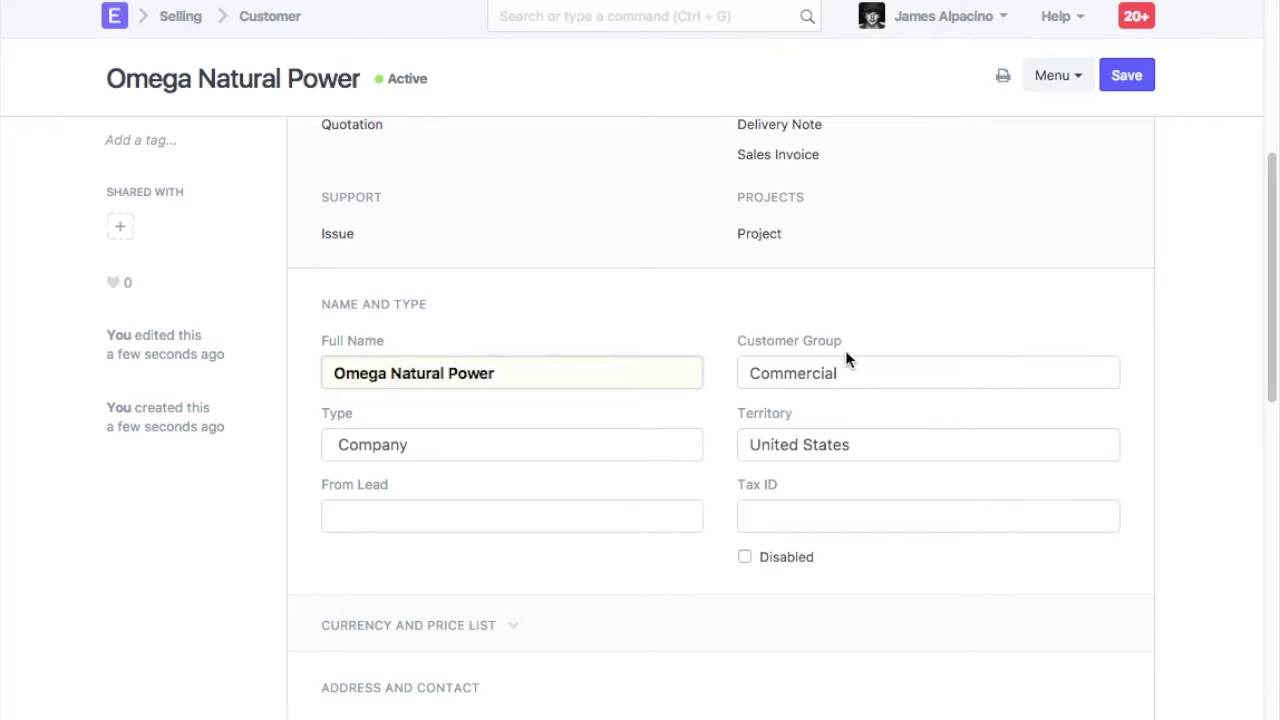
Start a new address for Omega Natural Power from its customer record
{"action": "scroll", "coordinate": [845, 360], "scroll_direction": "down", "scroll_amount": 4}
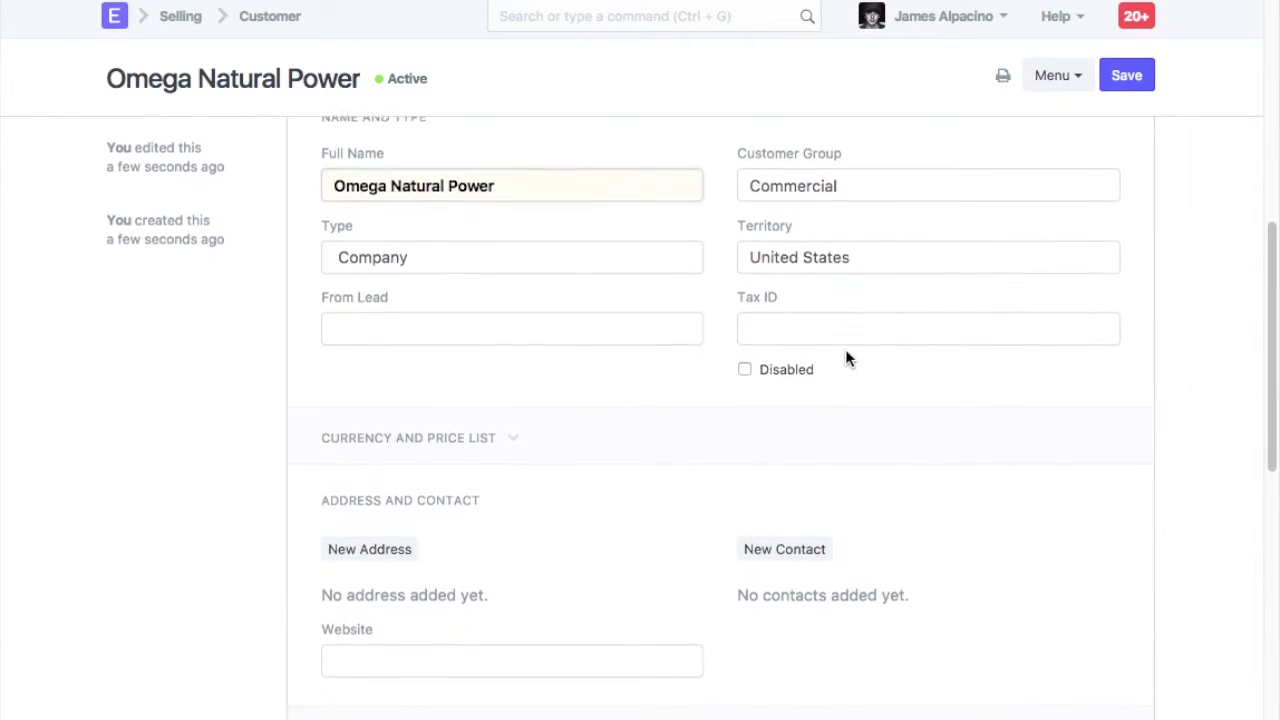
{"action": "scroll", "coordinate": [845, 358], "scroll_direction": "down", "scroll_amount": 5}
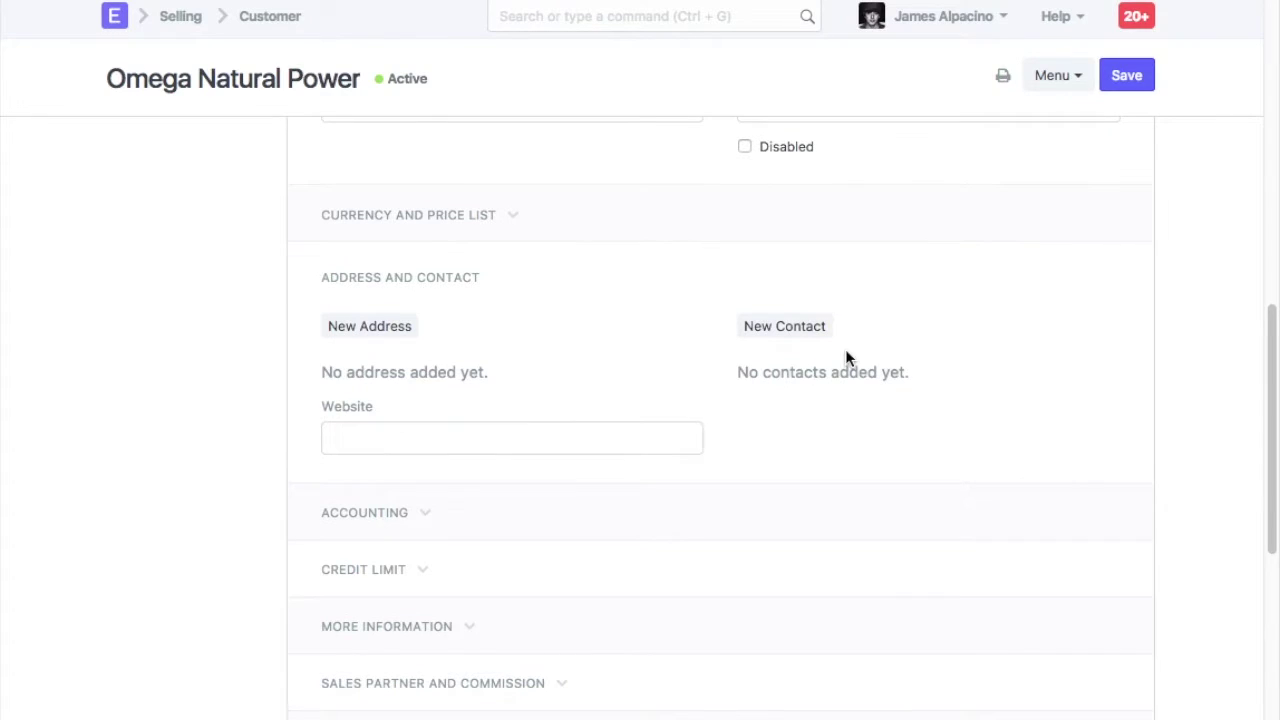
{"action": "left_click", "coordinate": [387, 330]}
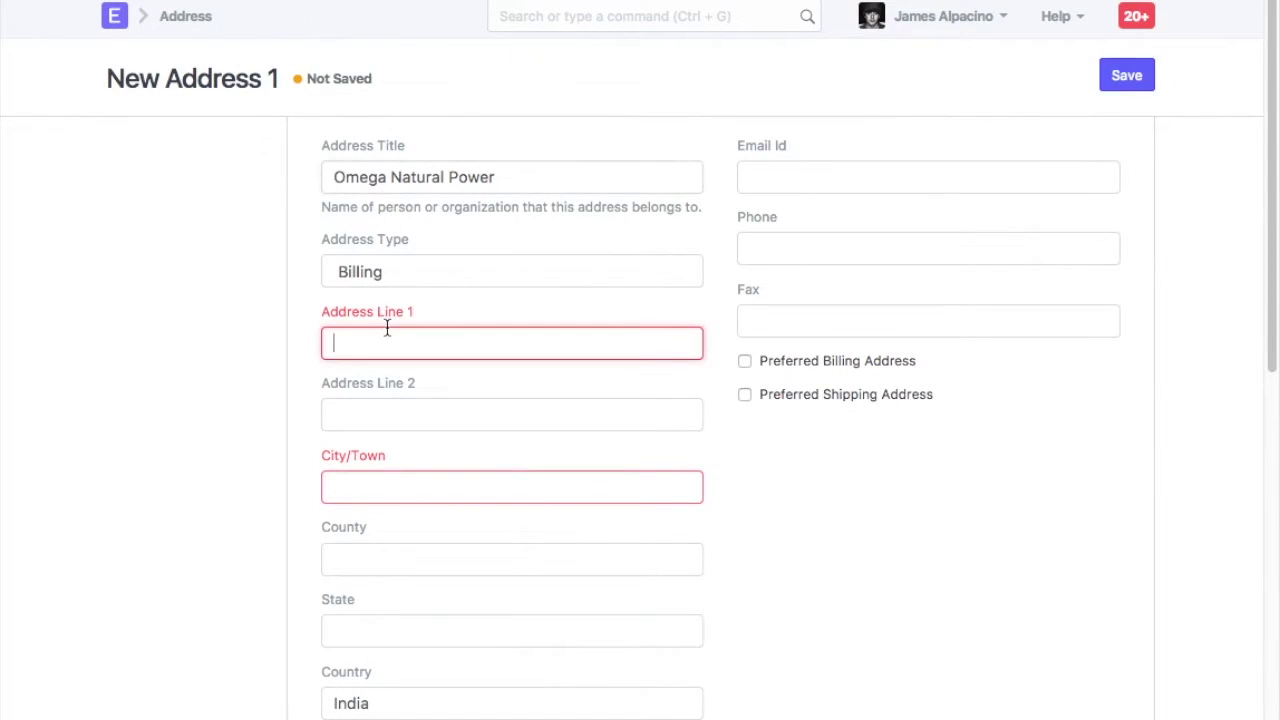
{"action": "key", "text": "Tab"}
{"action": "key", "text": "Tab"}
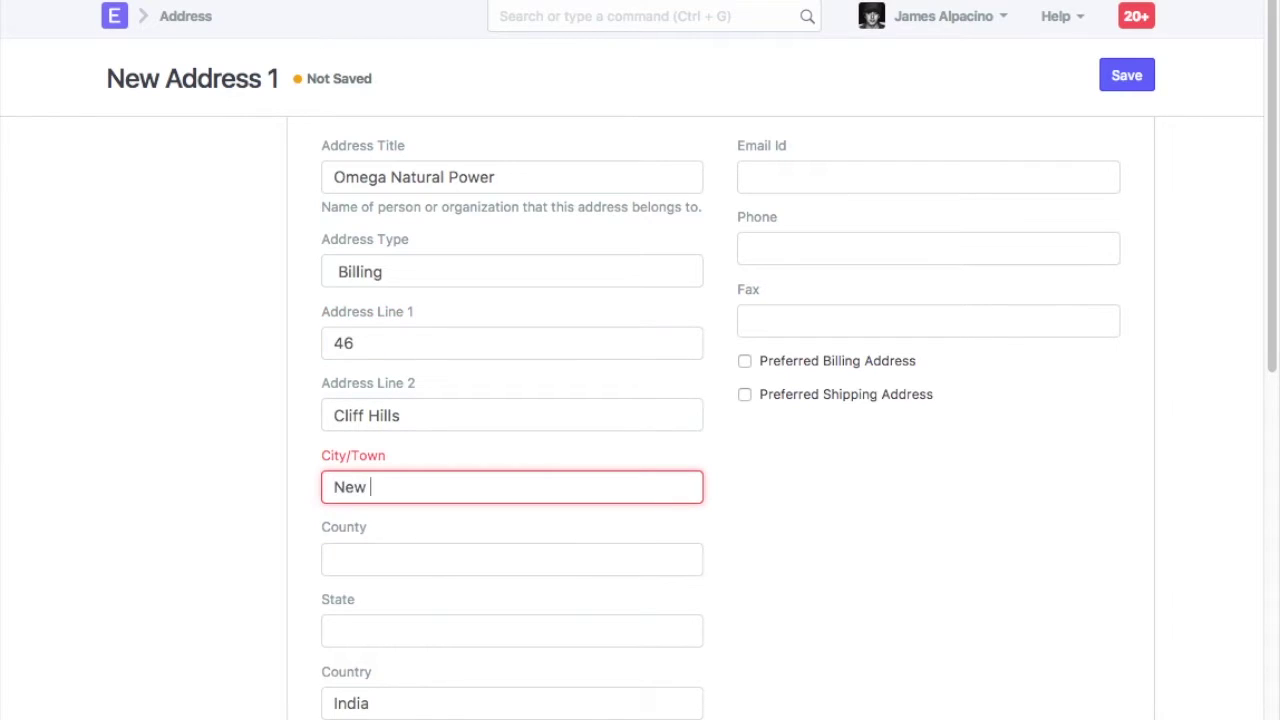
{"action": "key", "text": "Tab"}
{"action": "key", "text": "Tab"}
{"action": "key", "text": "Tab"}
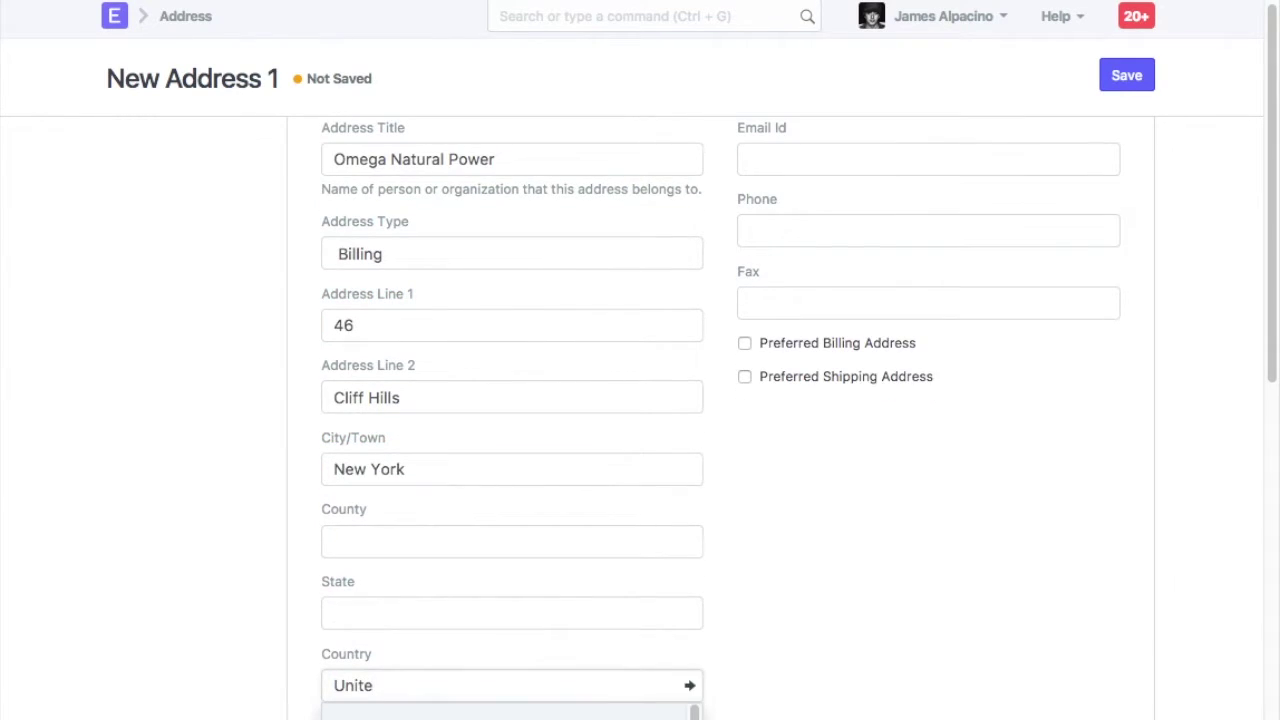
{"action": "left_click", "coordinate": [432, 542]}
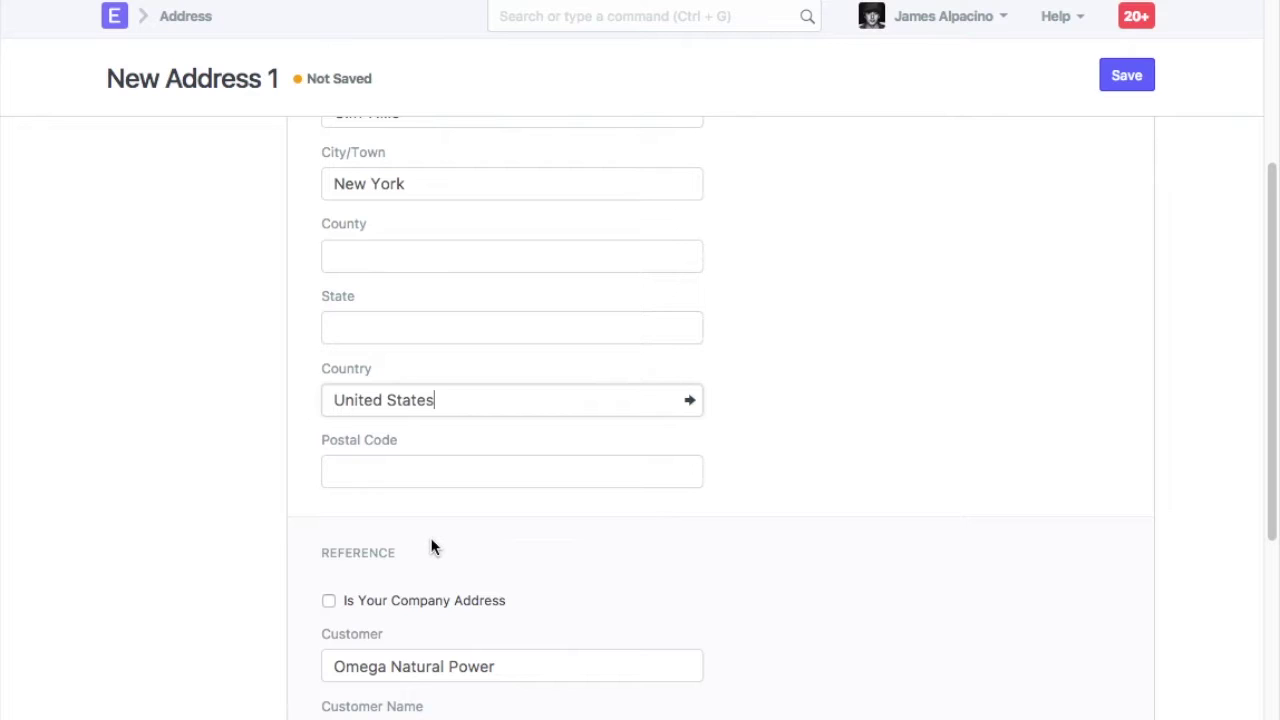
{"action": "scroll", "coordinate": [432, 547], "scroll_direction": "up", "scroll_amount": 3}
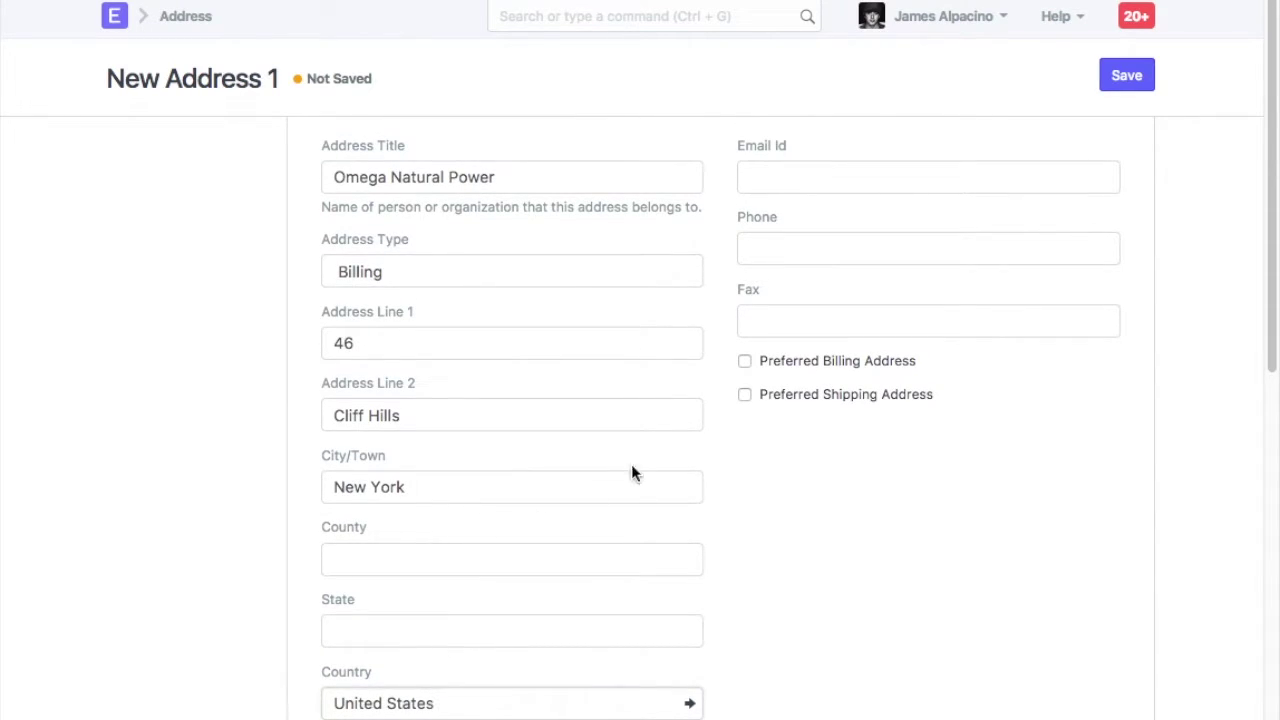
{"action": "left_click", "coordinate": [745, 361]}
{"action": "left_click", "coordinate": [1140, 80]}
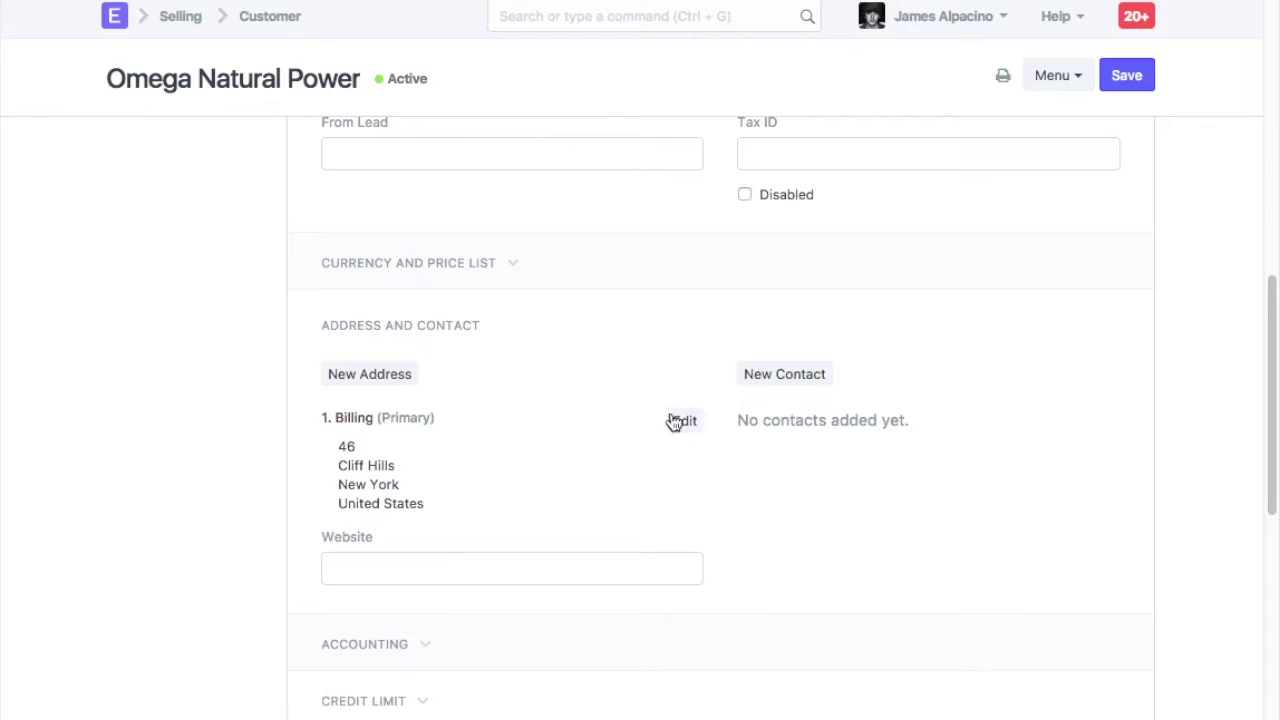
Add a new contact with the person's first name, last name and e-mail address, and save it
{"action": "left_click", "coordinate": [771, 379]}
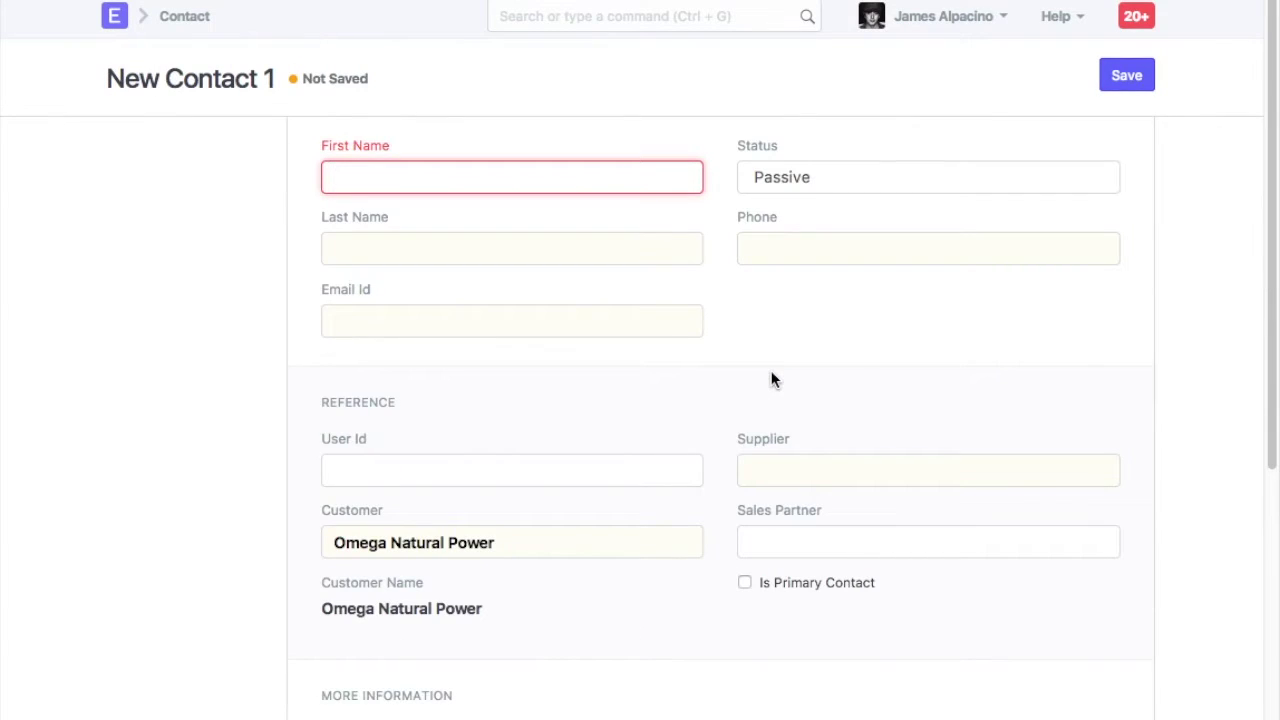
{"action": "key", "text": "Tab"}
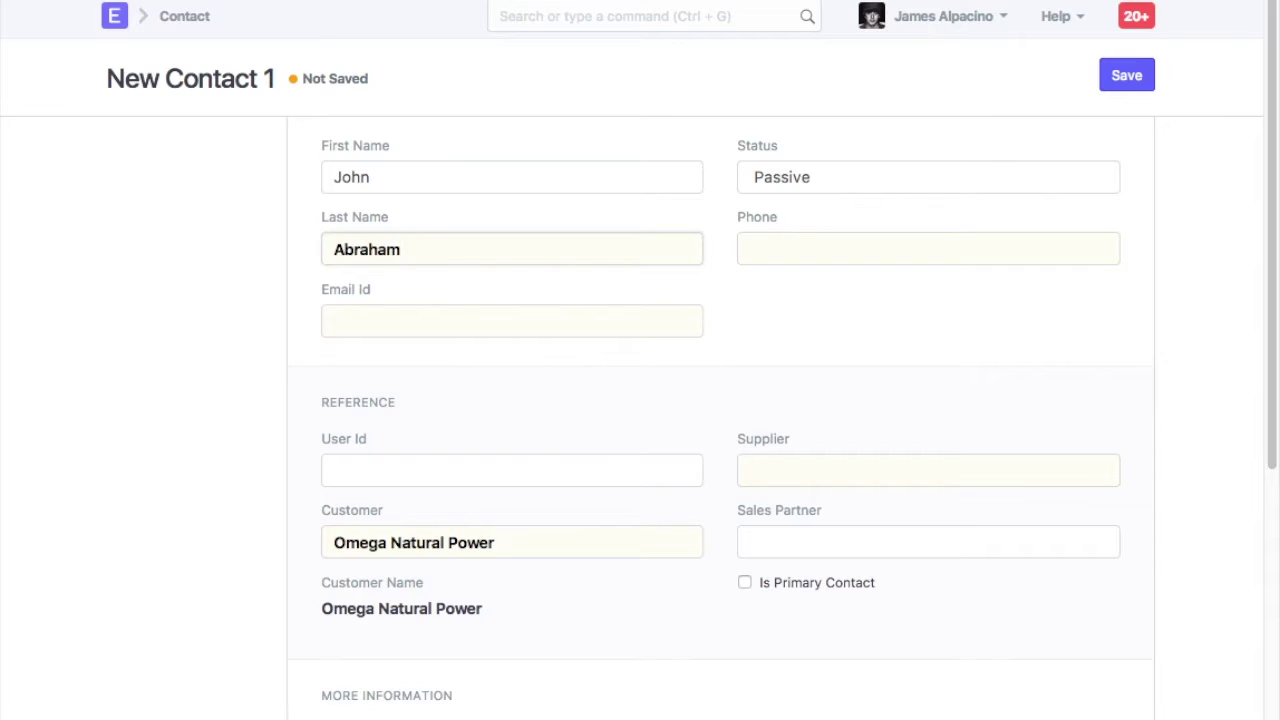
{"action": "key", "text": "Tab"}
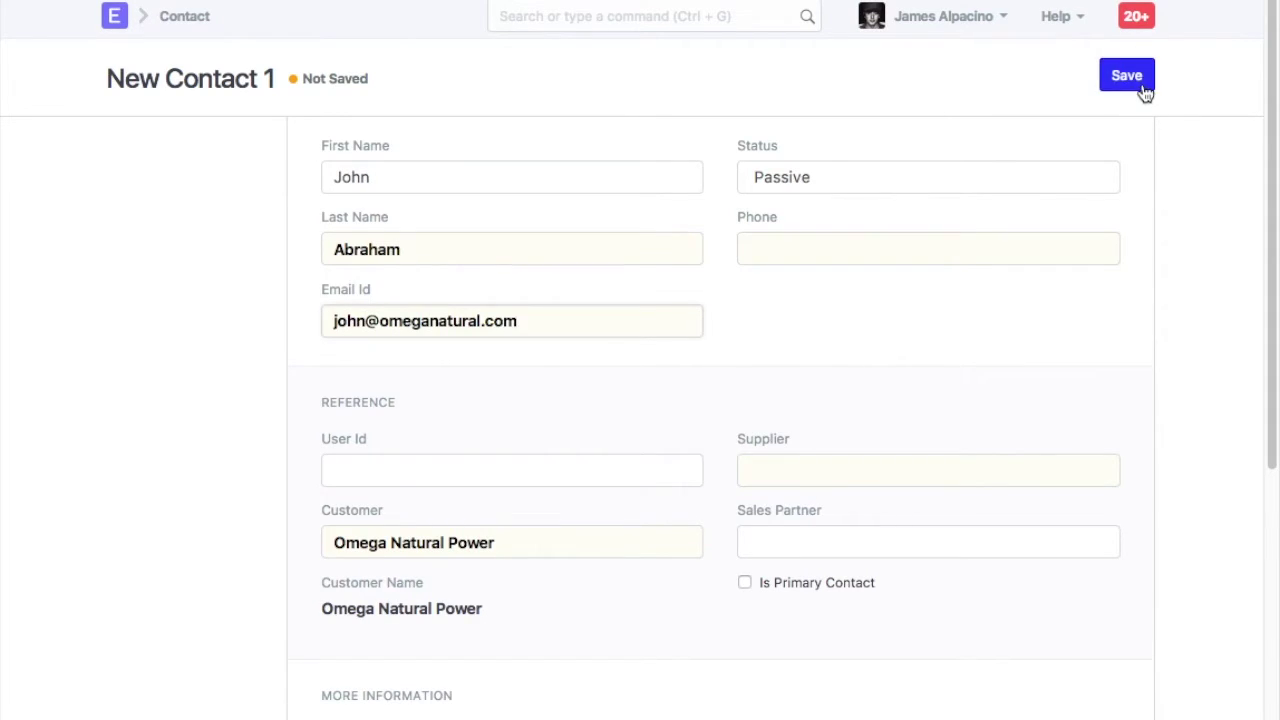
{"action": "left_click", "coordinate": [1127, 78]}
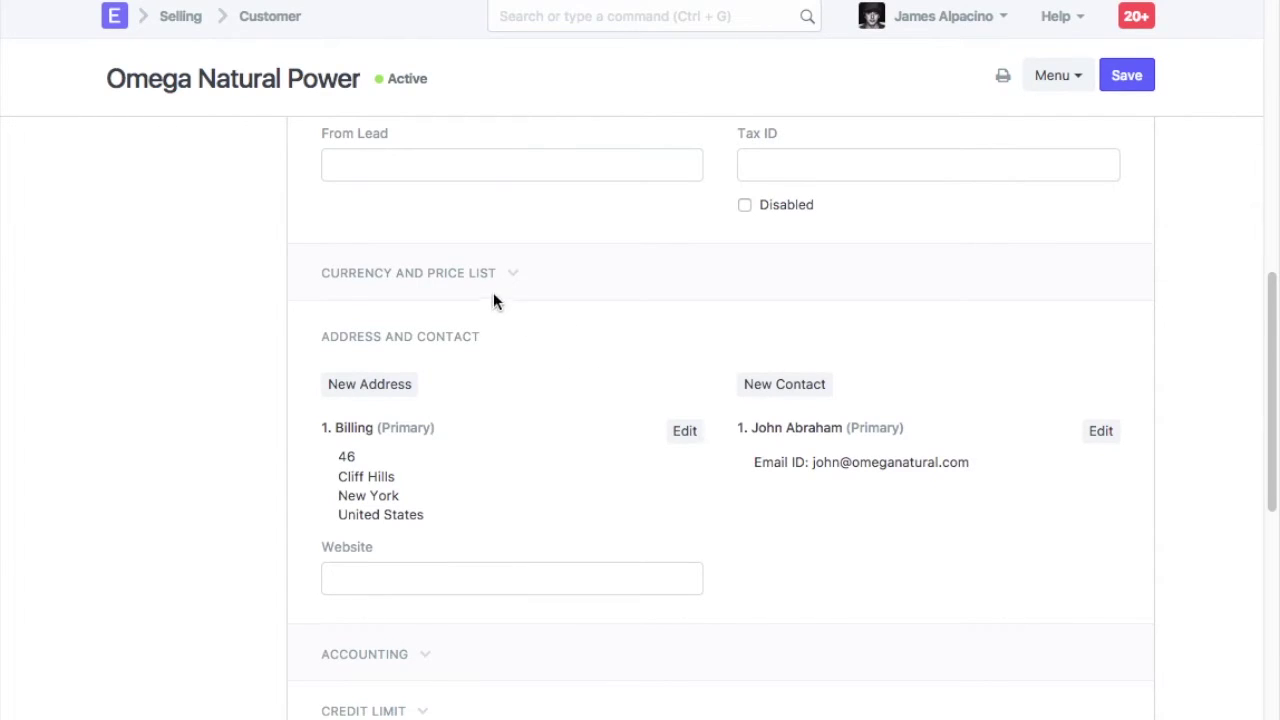
Choose USD as the Billing Currency under Currency and Price List
{"action": "left_click", "coordinate": [478, 282]}
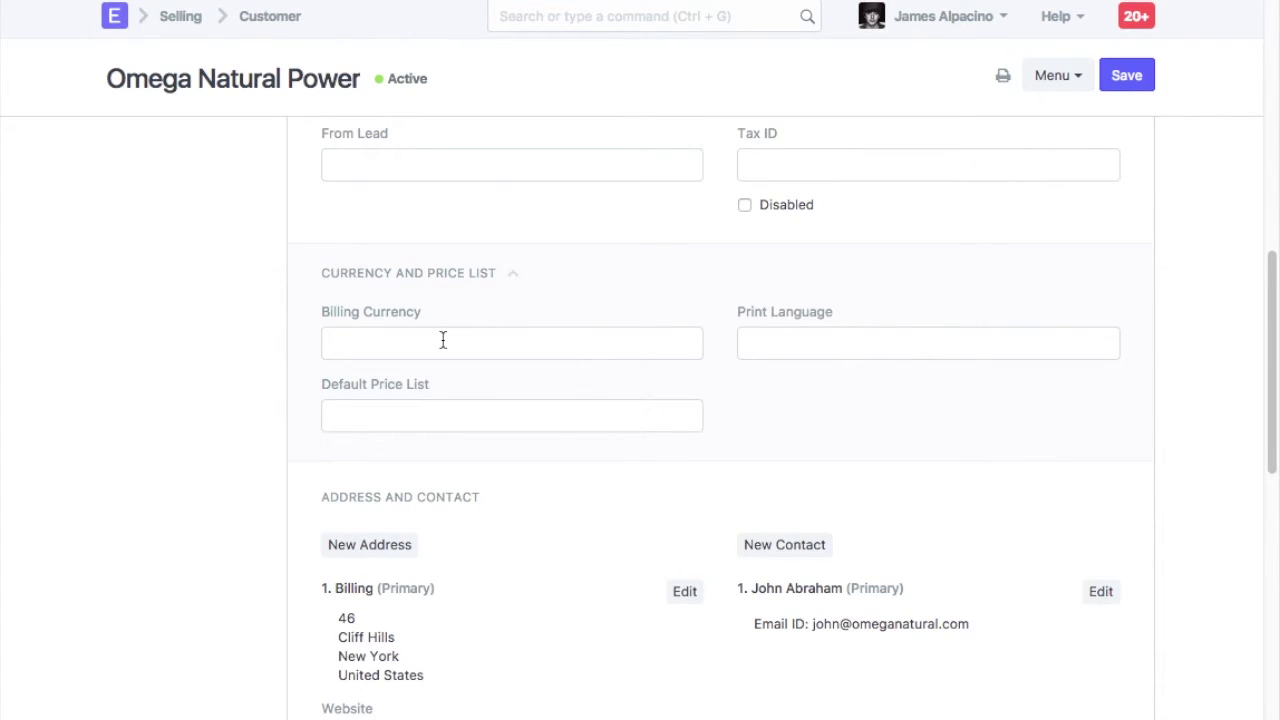
{"action": "type", "text": "USD"}
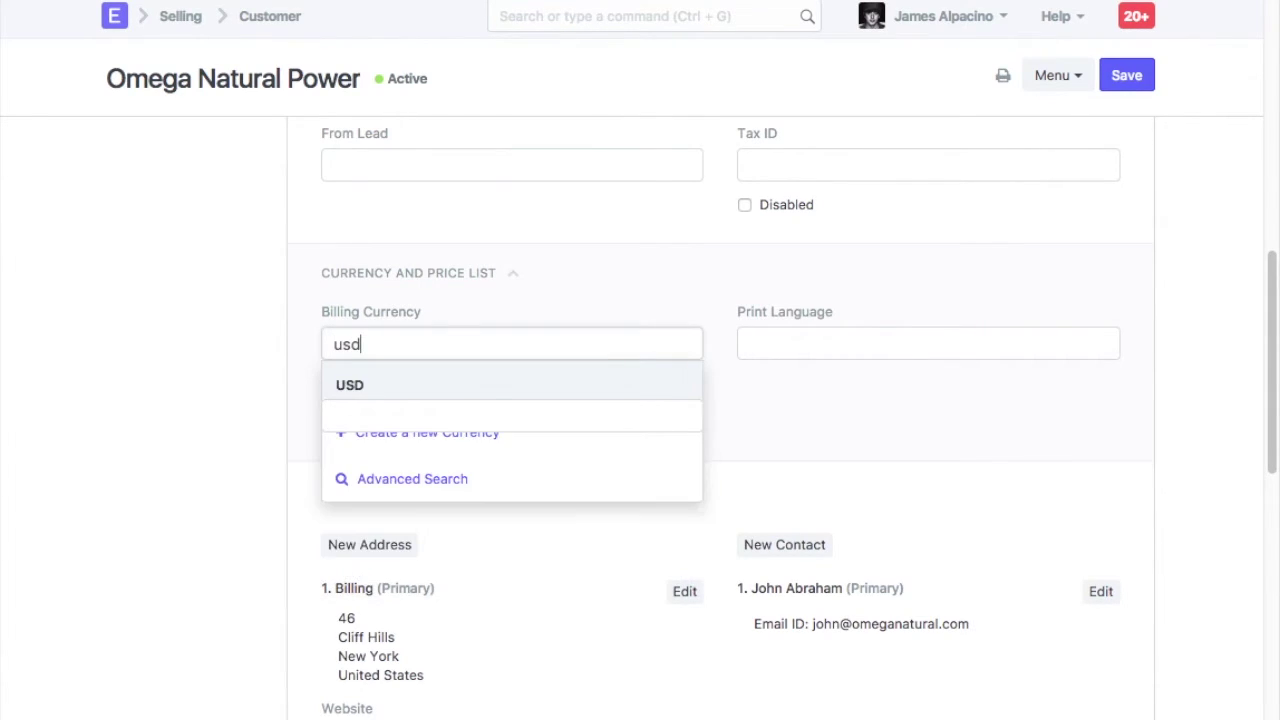
{"action": "left_click", "coordinate": [451, 389]}
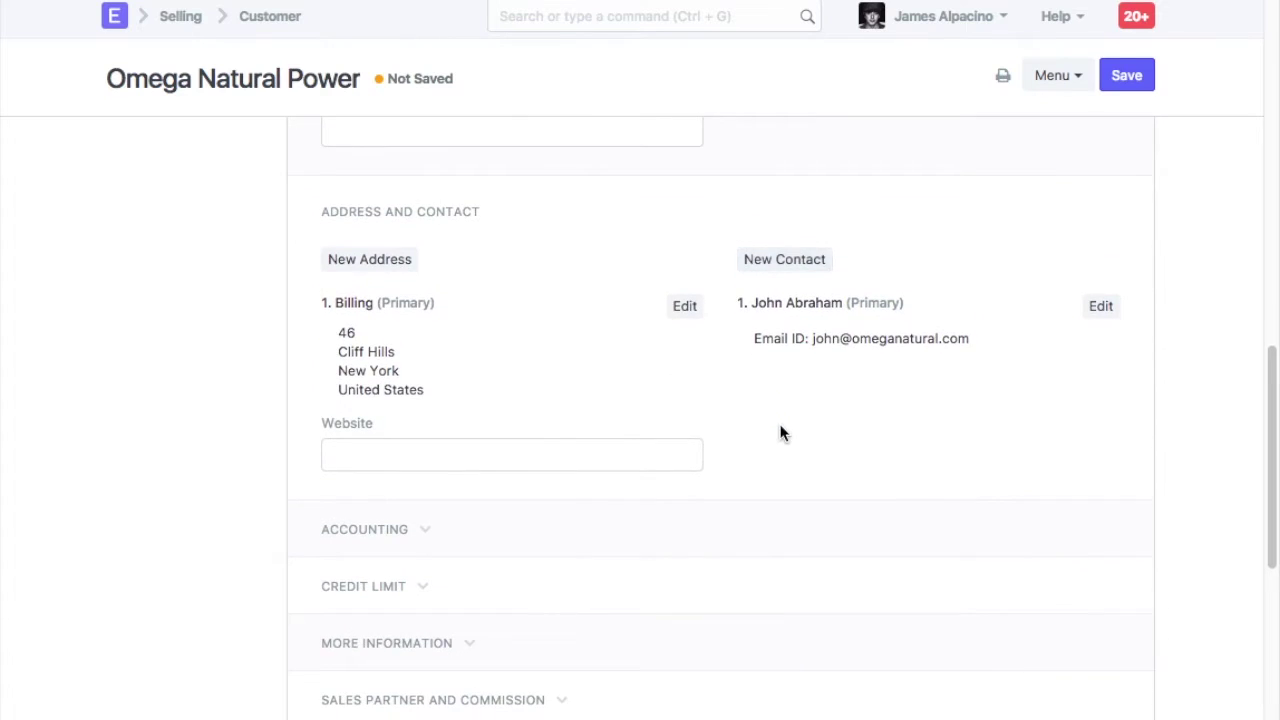
{"action": "left_click", "coordinate": [398, 343]}
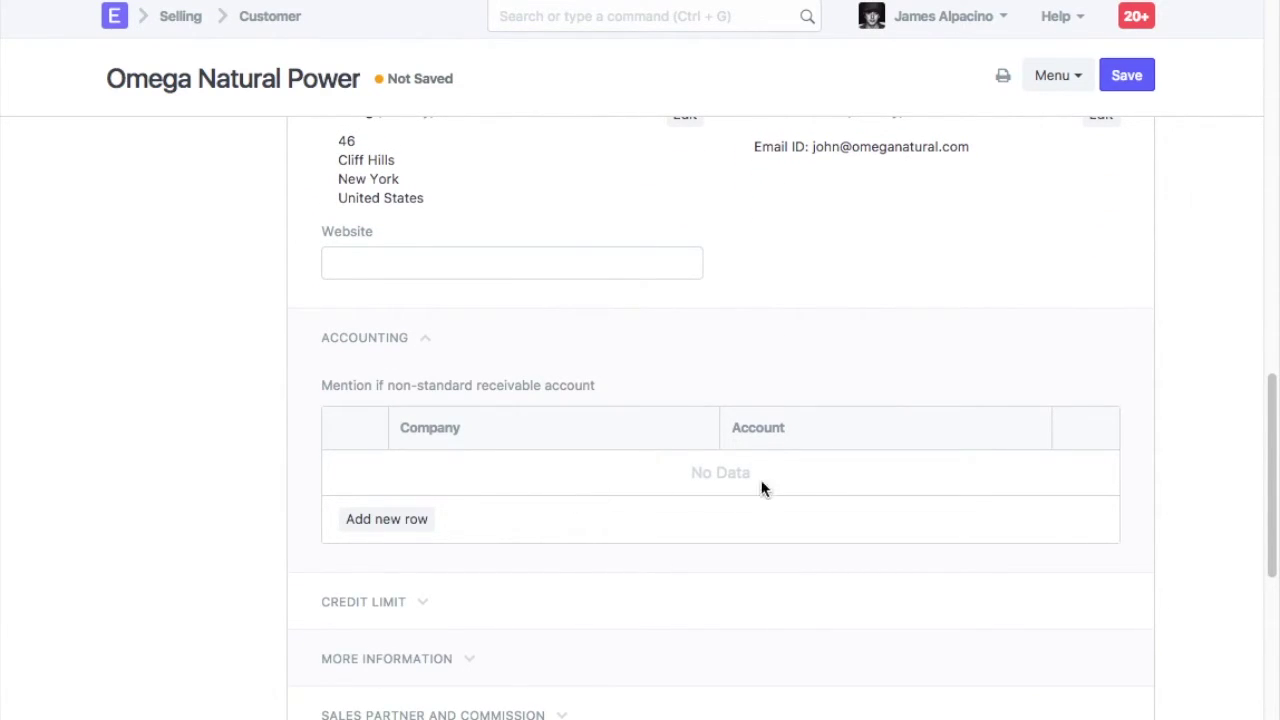
Look up the Rio Solutions company's default receivable account, Debtors - RG
{"action": "left_click", "coordinate": [607, 26]}
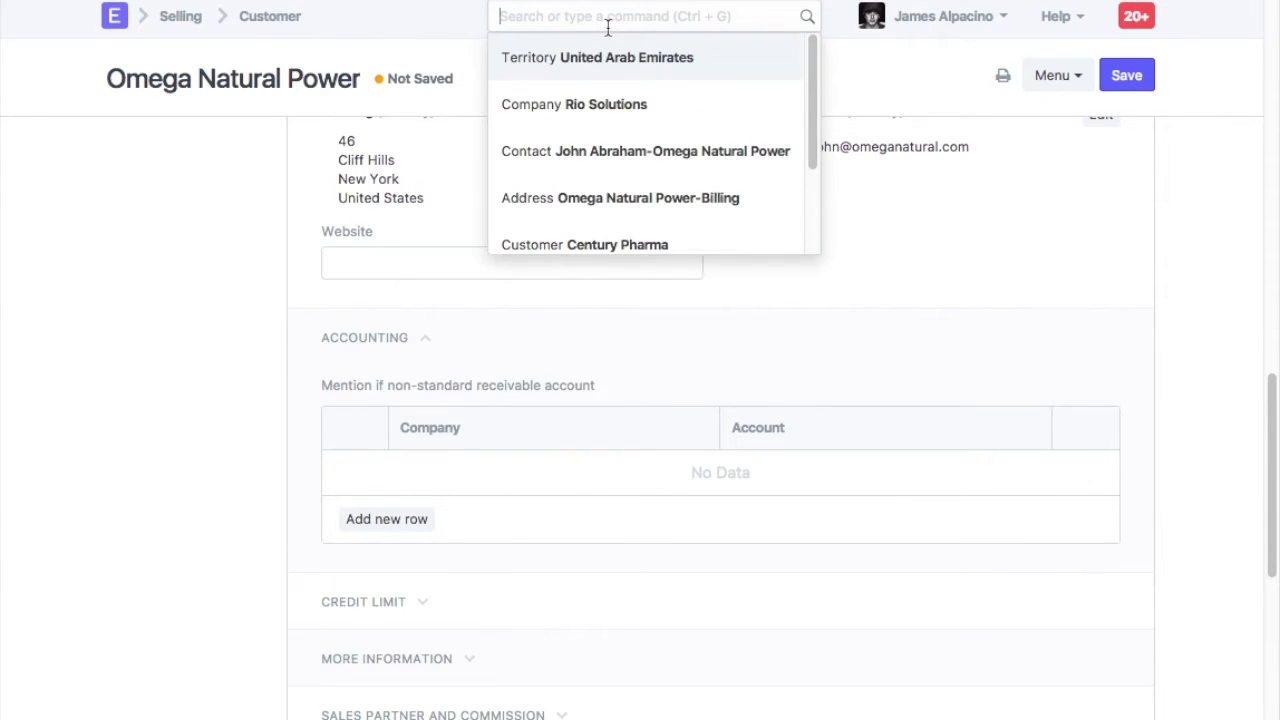
{"action": "type", "text": "rio in"}
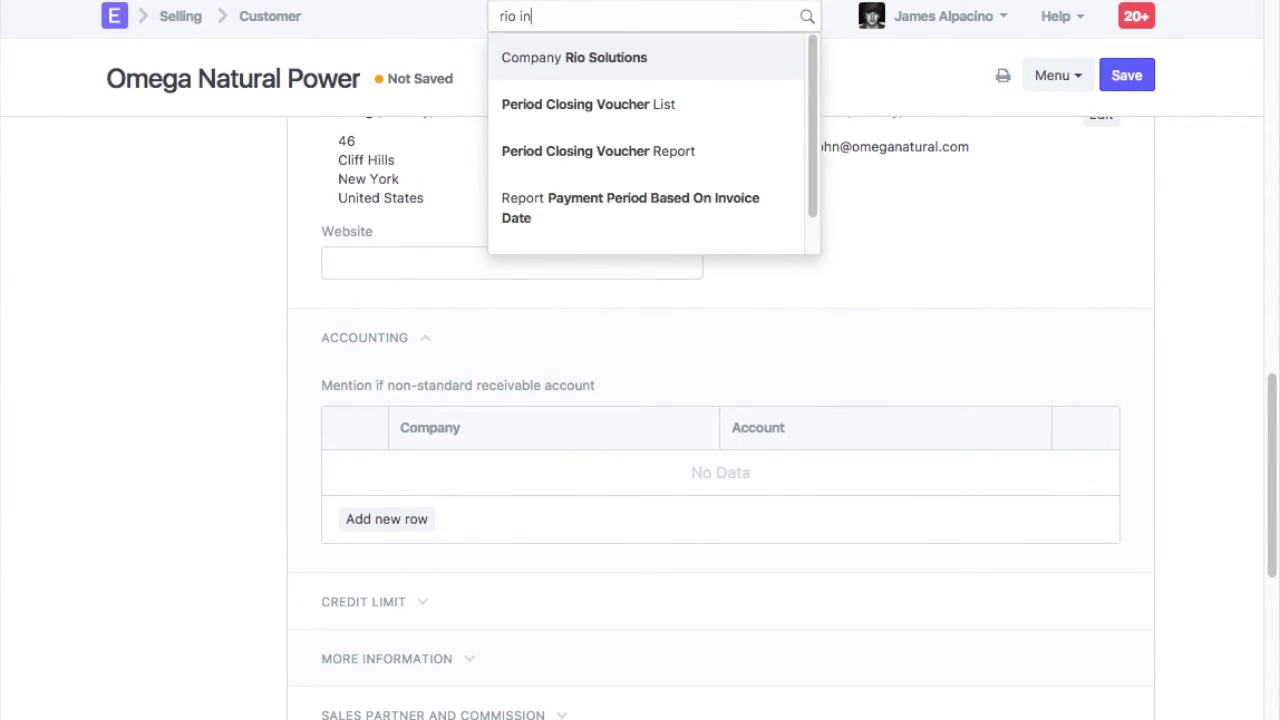
{"action": "type", "text": " com"}
{"action": "left_click", "coordinate": [565, 55]}
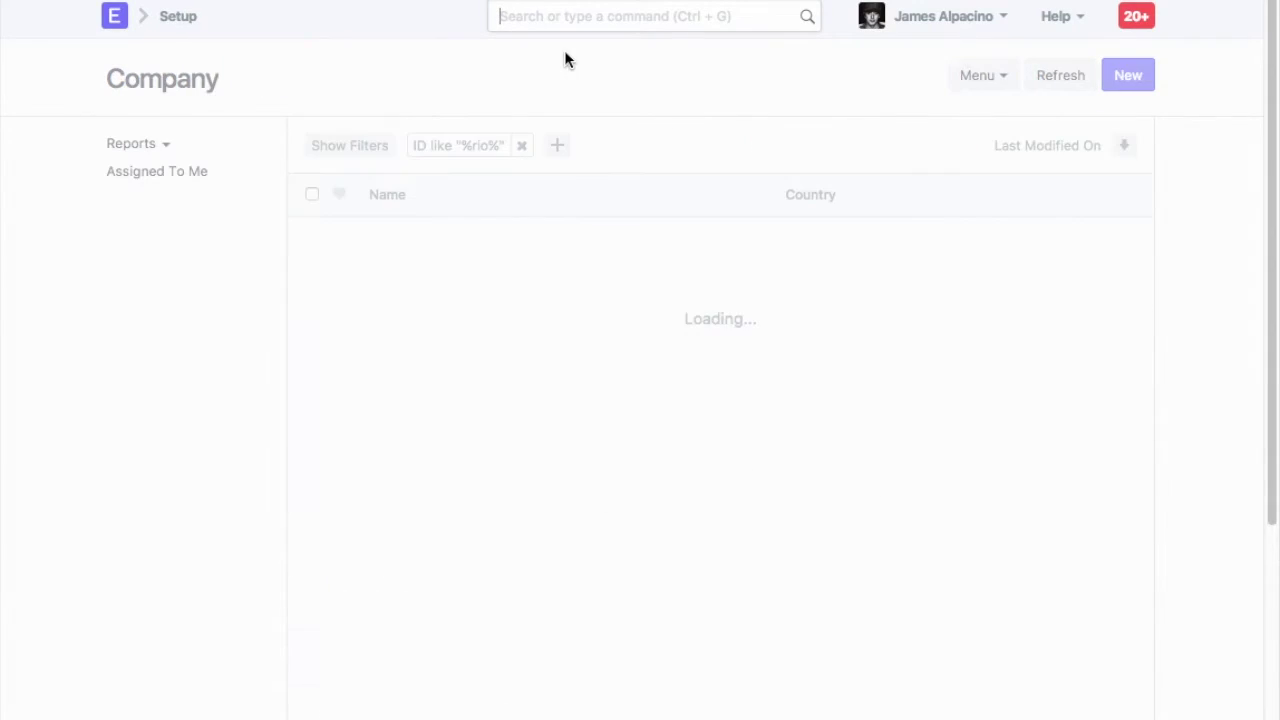
{"action": "left_click", "coordinate": [418, 238]}
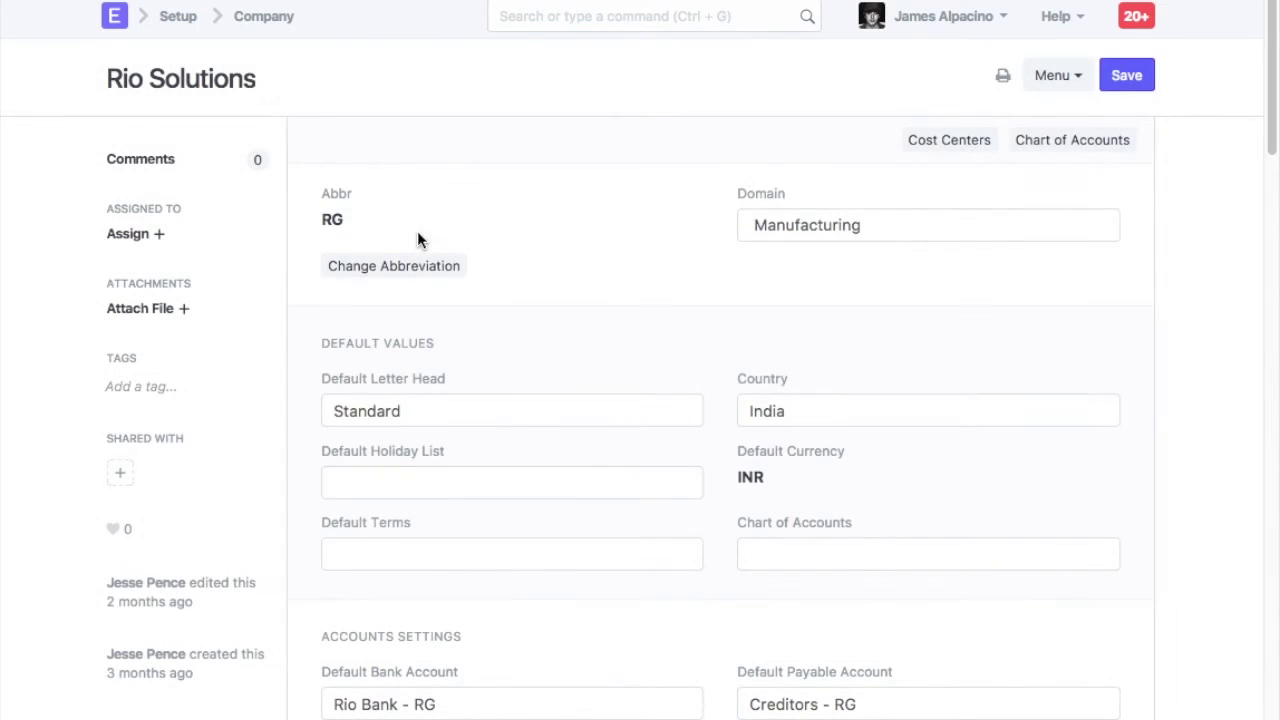
{"action": "scroll", "coordinate": [757, 400], "scroll_direction": "down", "scroll_amount": 4}
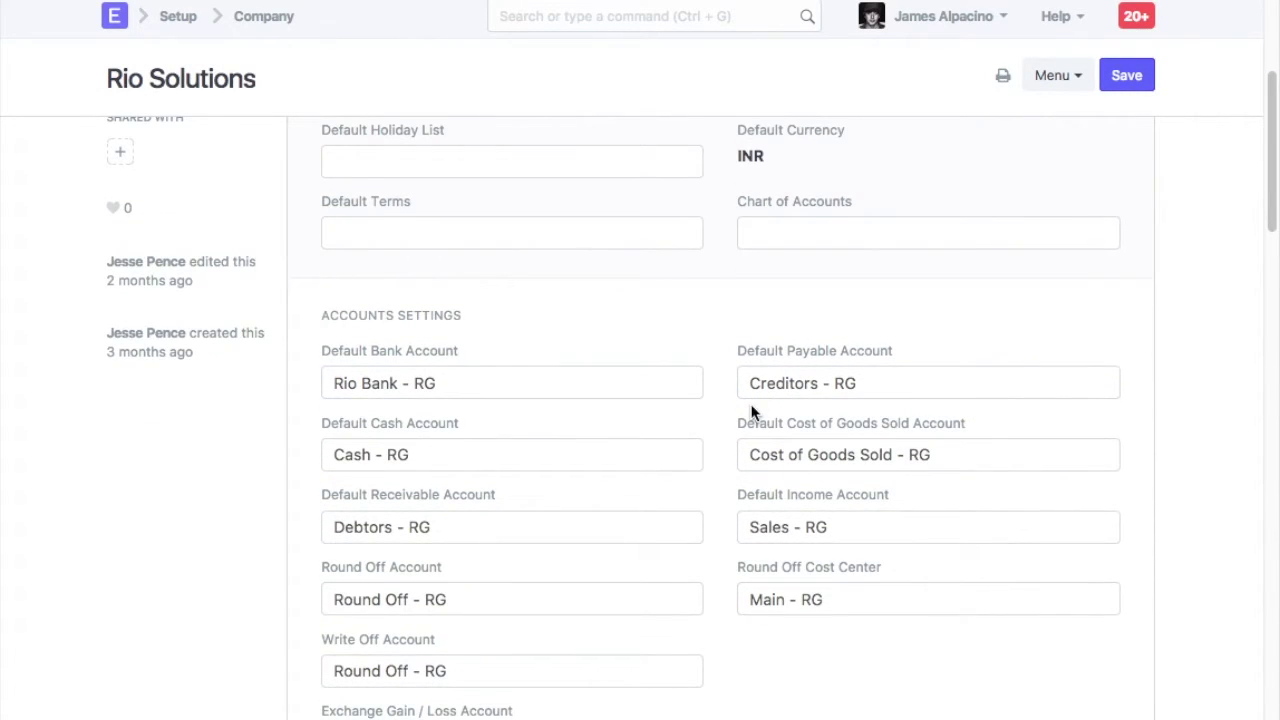
{"action": "scroll", "coordinate": [753, 412], "scroll_direction": "down", "scroll_amount": 1}
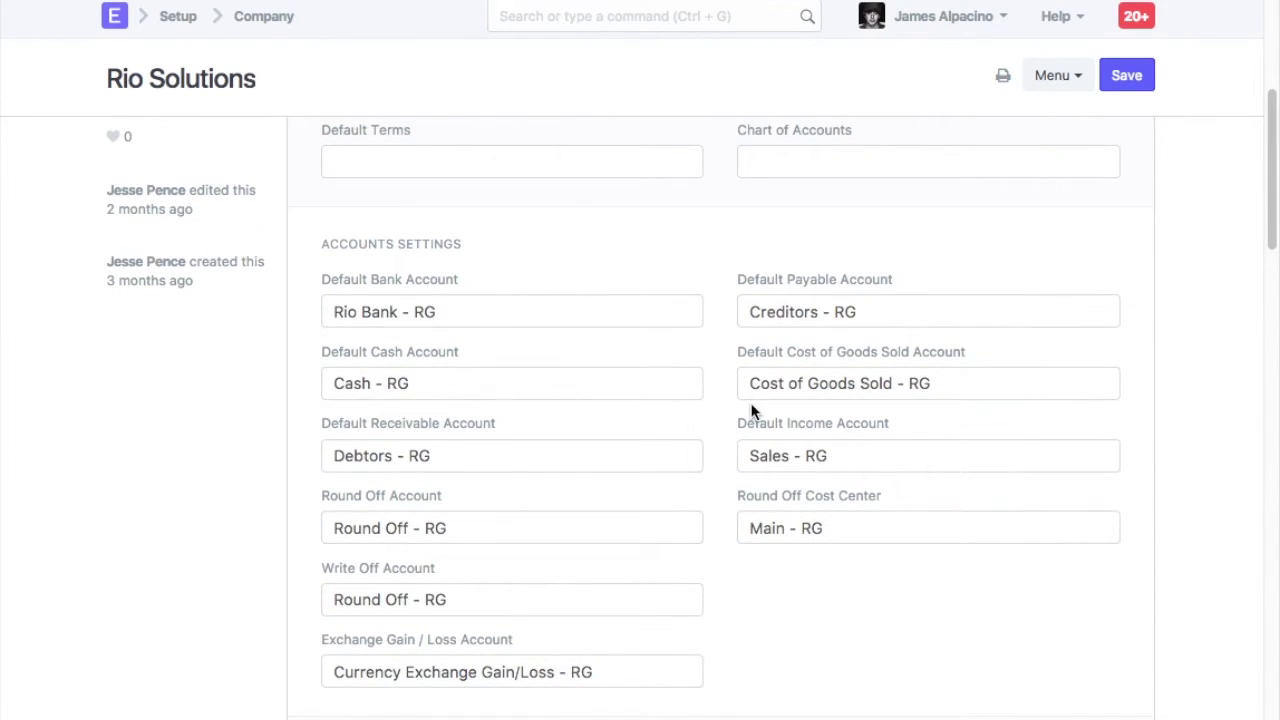
{"action": "left_click_drag", "start_coordinate": [494, 457], "coordinate": [333, 457]}
{"action": "left_click", "coordinate": [474, 449]}
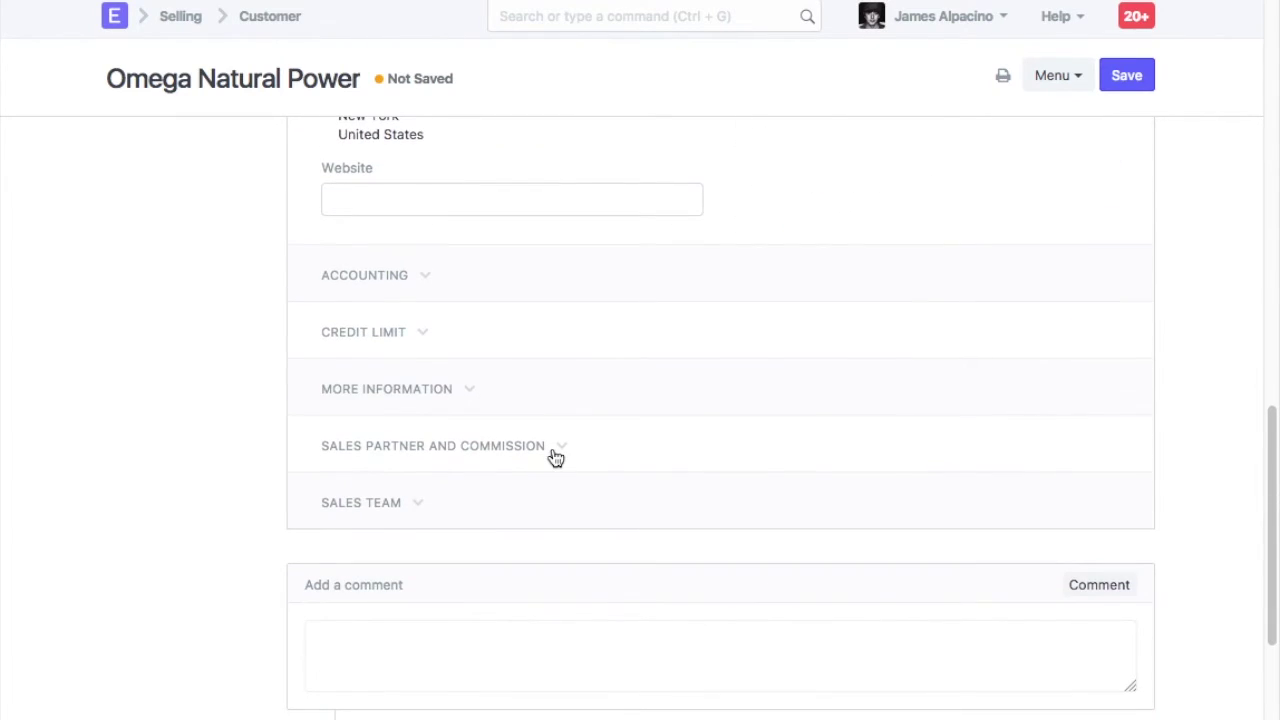
Set the credit terms to 3 Fixed Days with a 50,000 credit limit
{"action": "left_click", "coordinate": [340, 333]}
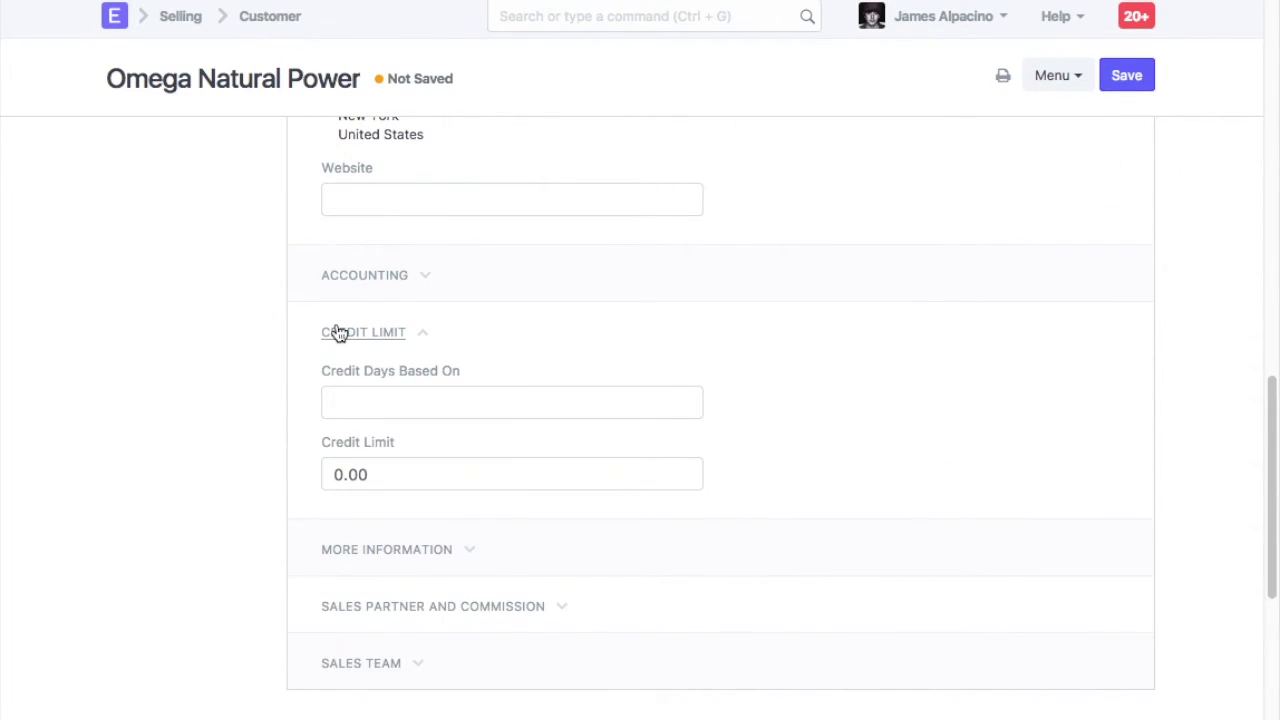
{"action": "left_click", "coordinate": [377, 398]}
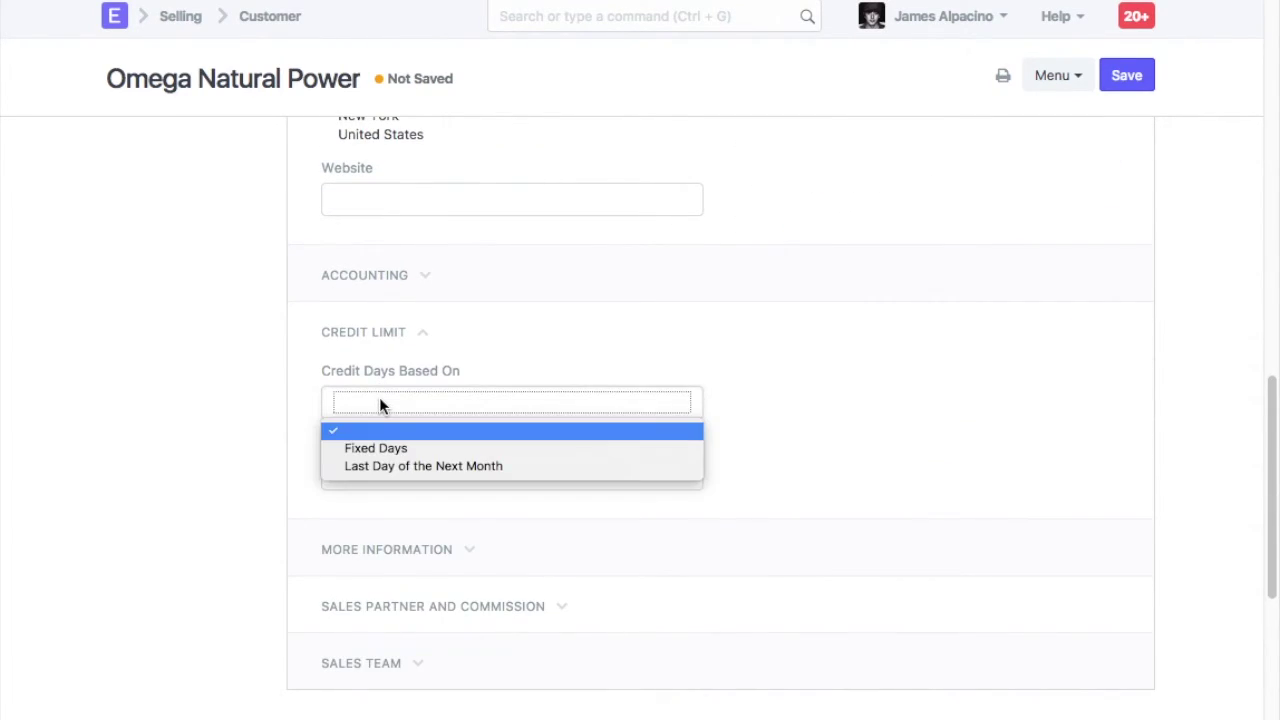
{"action": "left_click", "coordinate": [389, 452]}
{"action": "left_click", "coordinate": [414, 473]}
{"action": "key", "text": "BackSpace"}
{"action": "type", "text": "30"}
{"action": "left_click", "coordinate": [412, 548]}
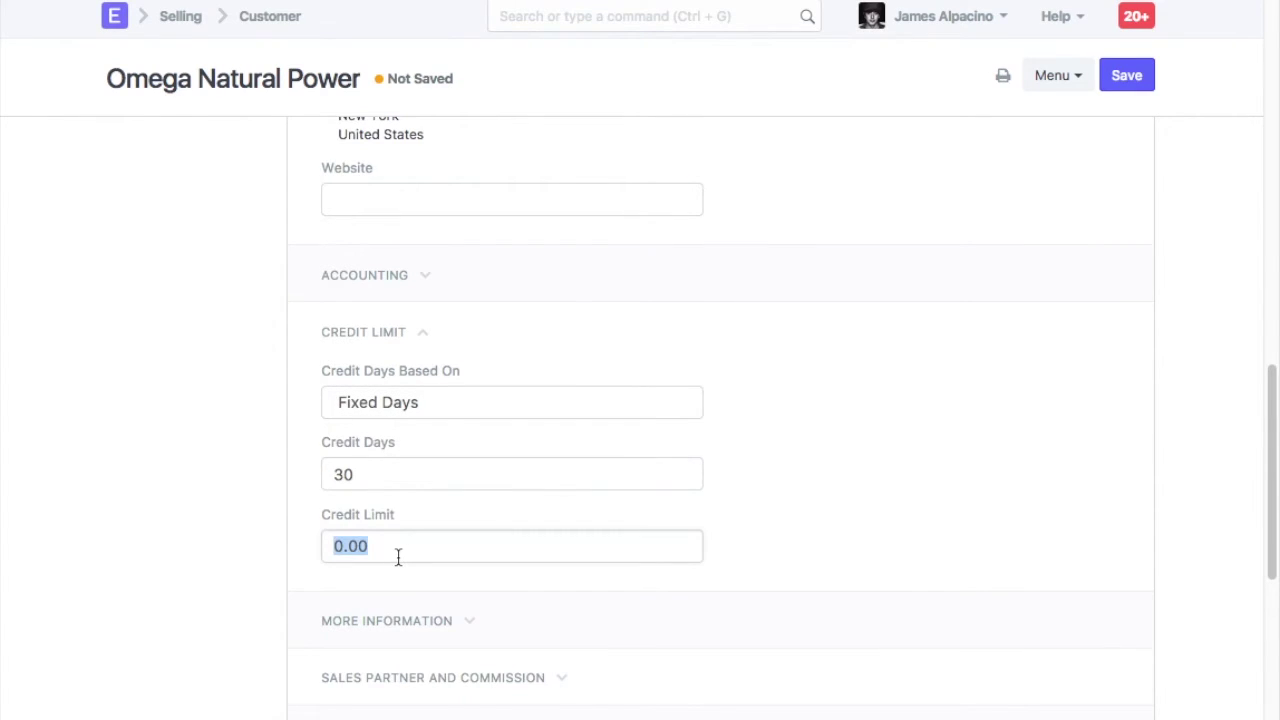
{"action": "type", "text": "50000"}
{"action": "left_click", "coordinate": [419, 585]}
Add a sales person row at 100% contribution to the Sales Team and save the customer
{"action": "scroll", "coordinate": [419, 585], "scroll_direction": "down", "scroll_amount": 3}
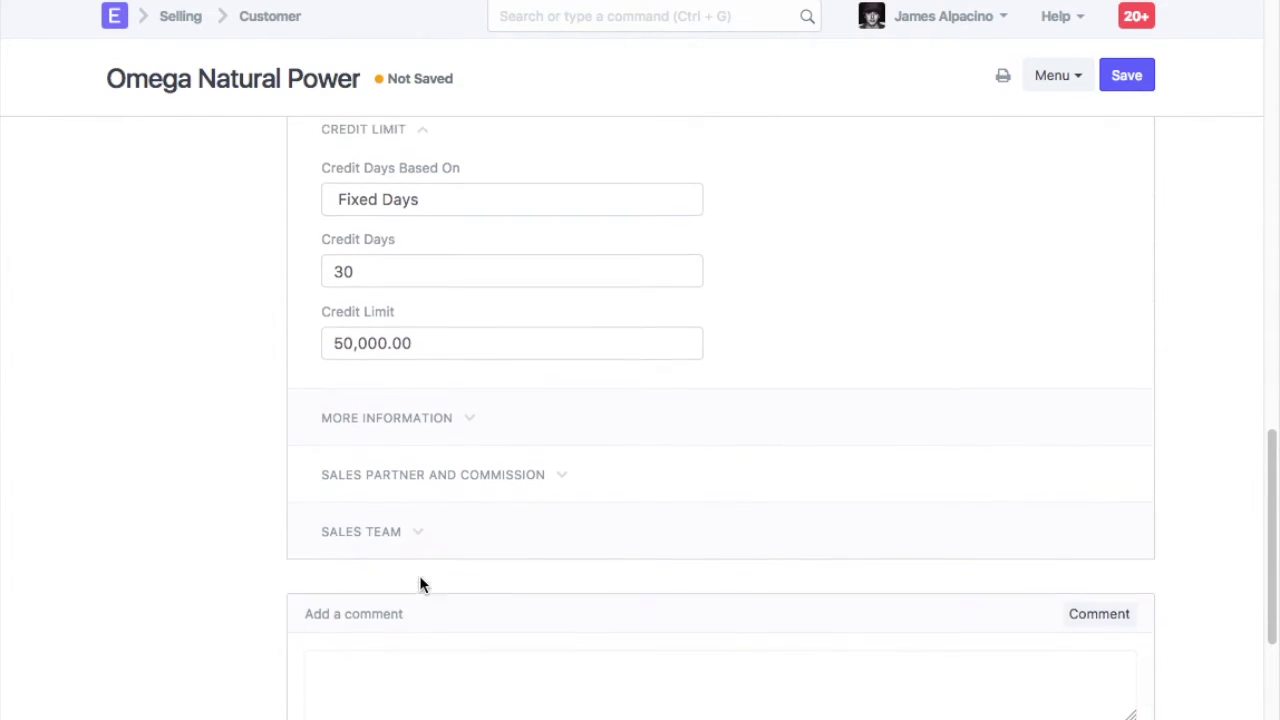
{"action": "left_click", "coordinate": [400, 431]}
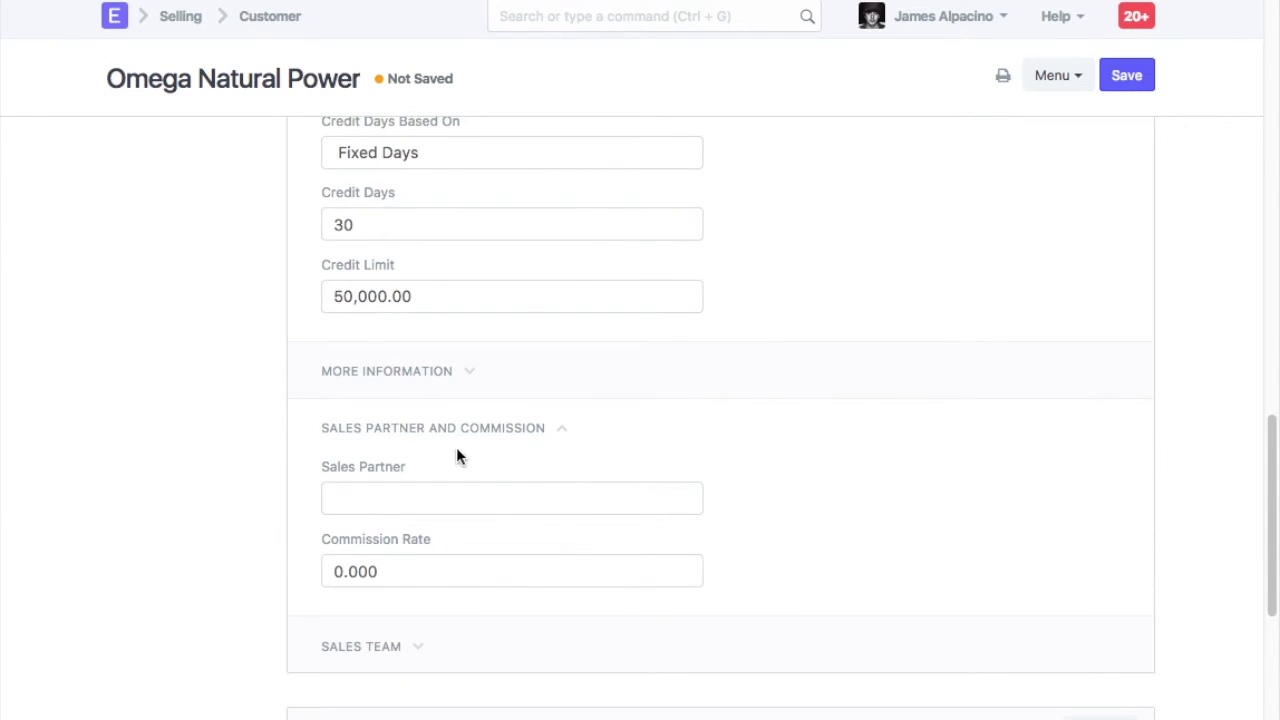
{"action": "left_click", "coordinate": [375, 443]}
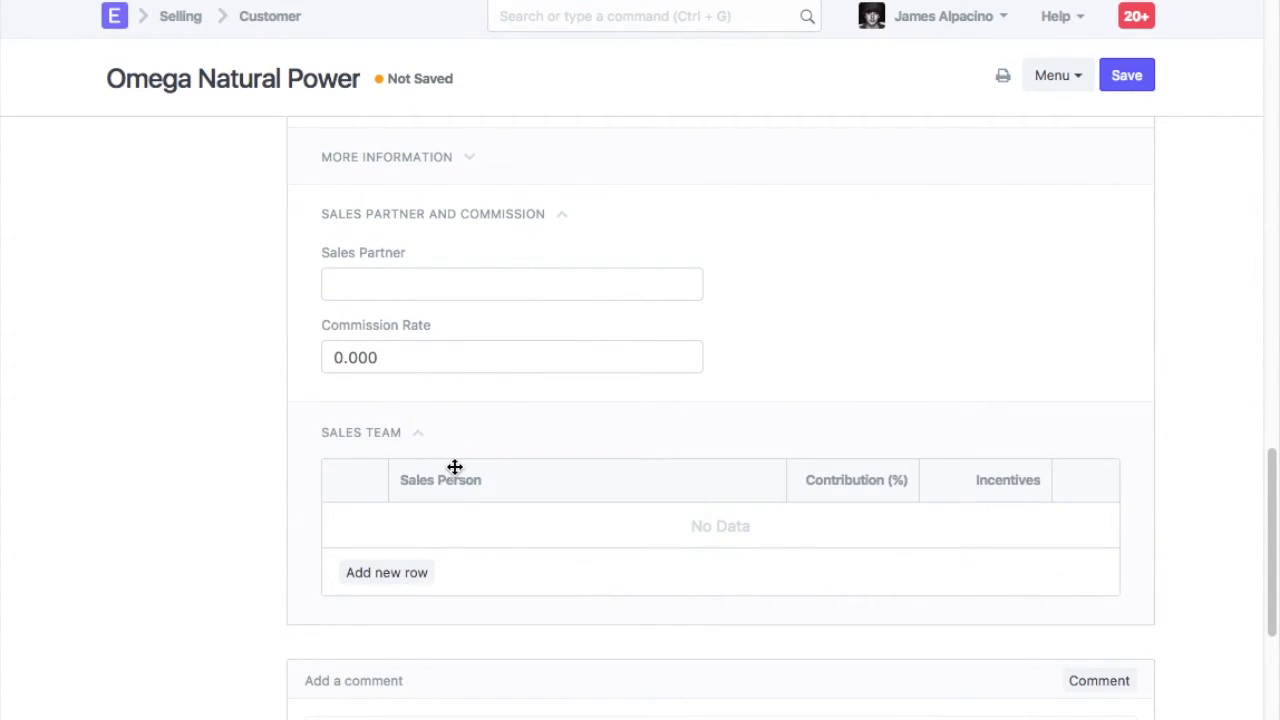
{"action": "scroll", "coordinate": [455, 466], "scroll_direction": "down", "scroll_amount": 2}
{"action": "left_click", "coordinate": [397, 500]}
{"action": "left_click", "coordinate": [482, 437]}
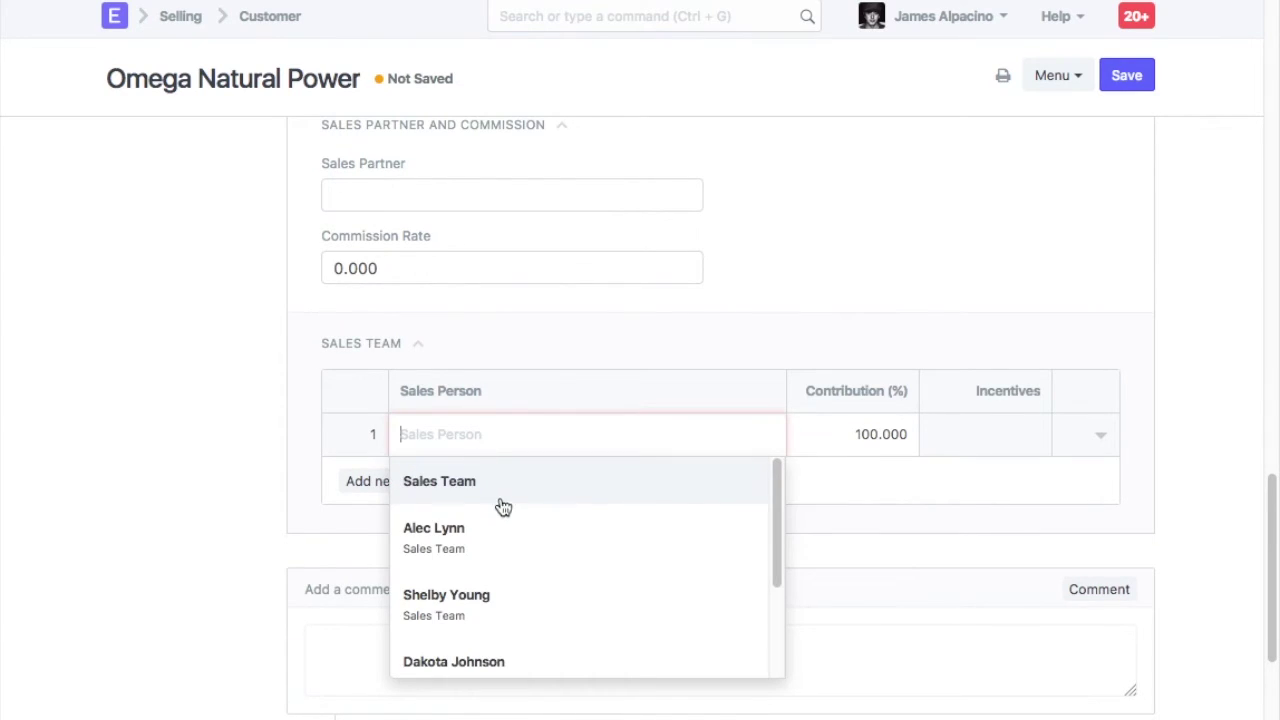
{"action": "left_click", "coordinate": [491, 537]}
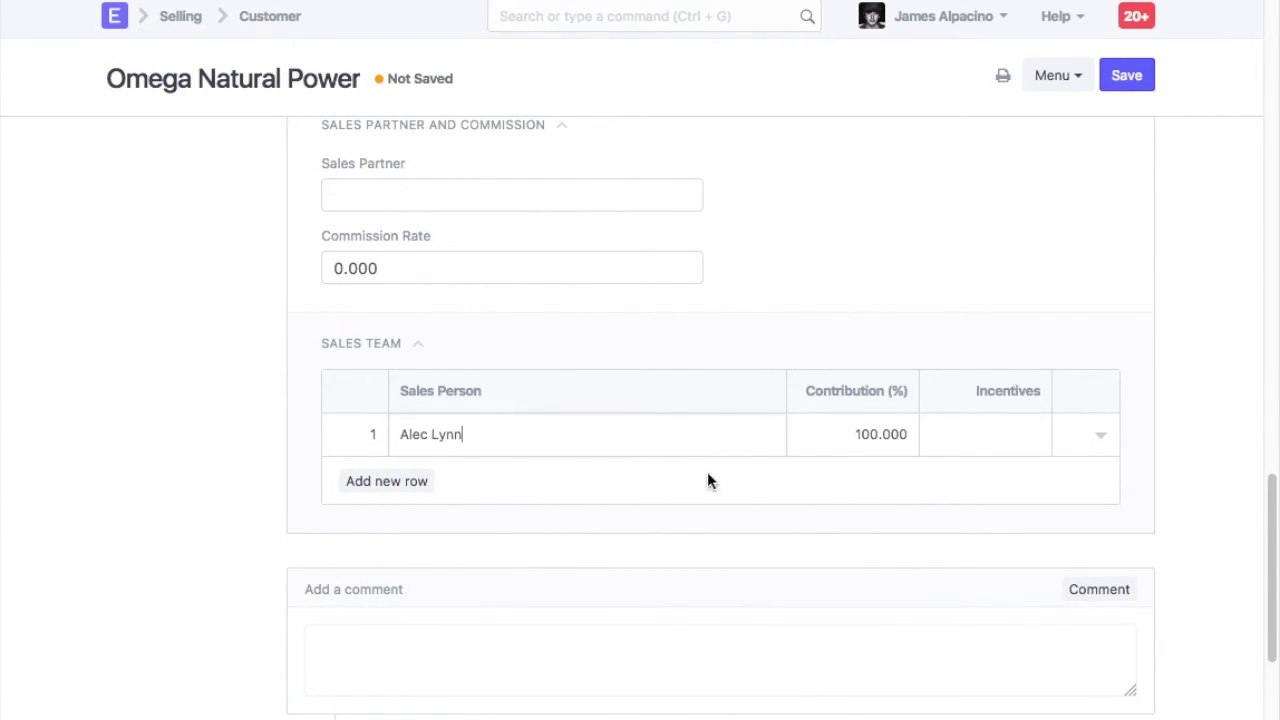
{"action": "left_click", "coordinate": [1135, 76]}
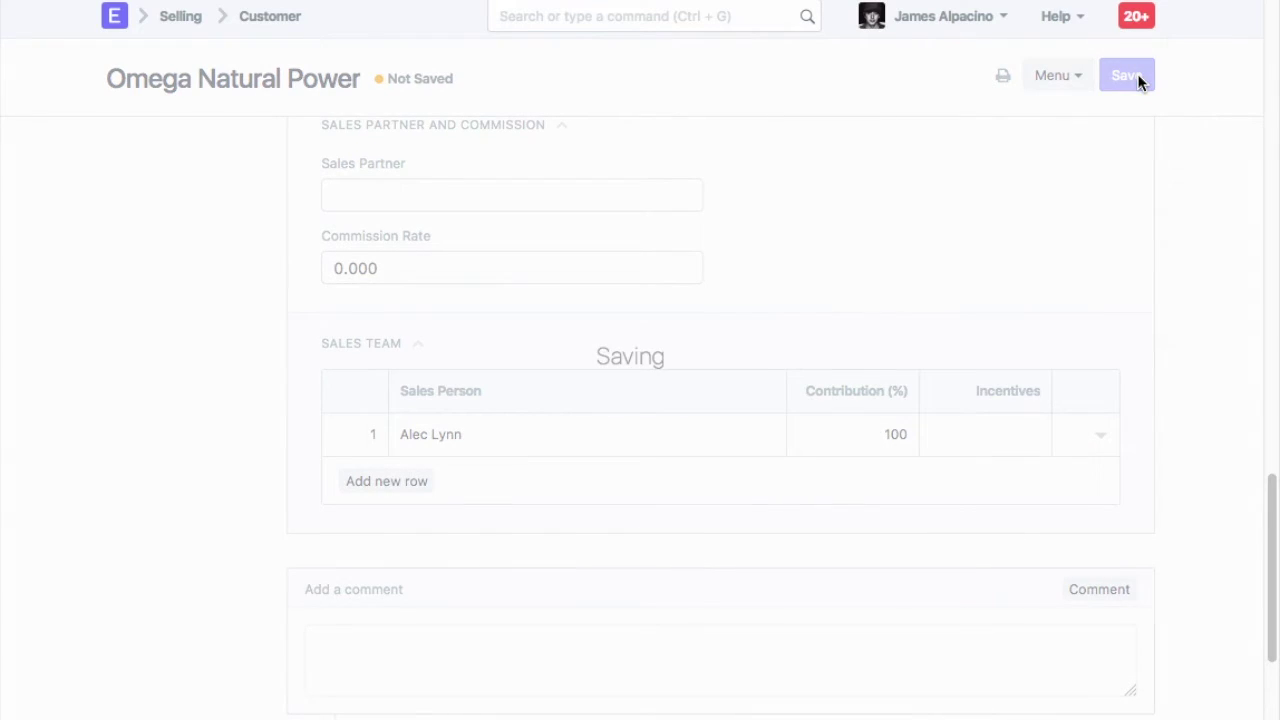
{"action": "scroll", "coordinate": [1161, 388], "scroll_direction": "up", "scroll_amount": 10}
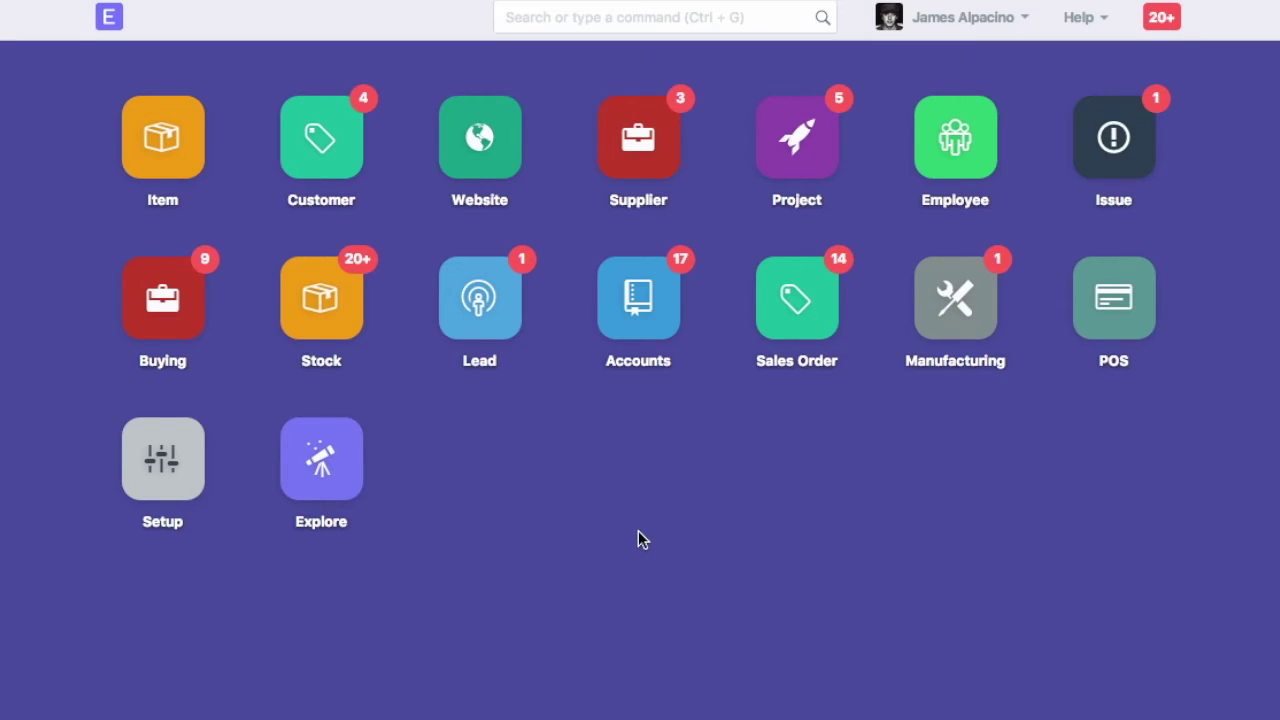
Create the supplier 'Kemps Corner' with supplier type Services and save it
{"action": "left_click", "coordinate": [664, 20]}
{"action": "type", "text": "new su"}
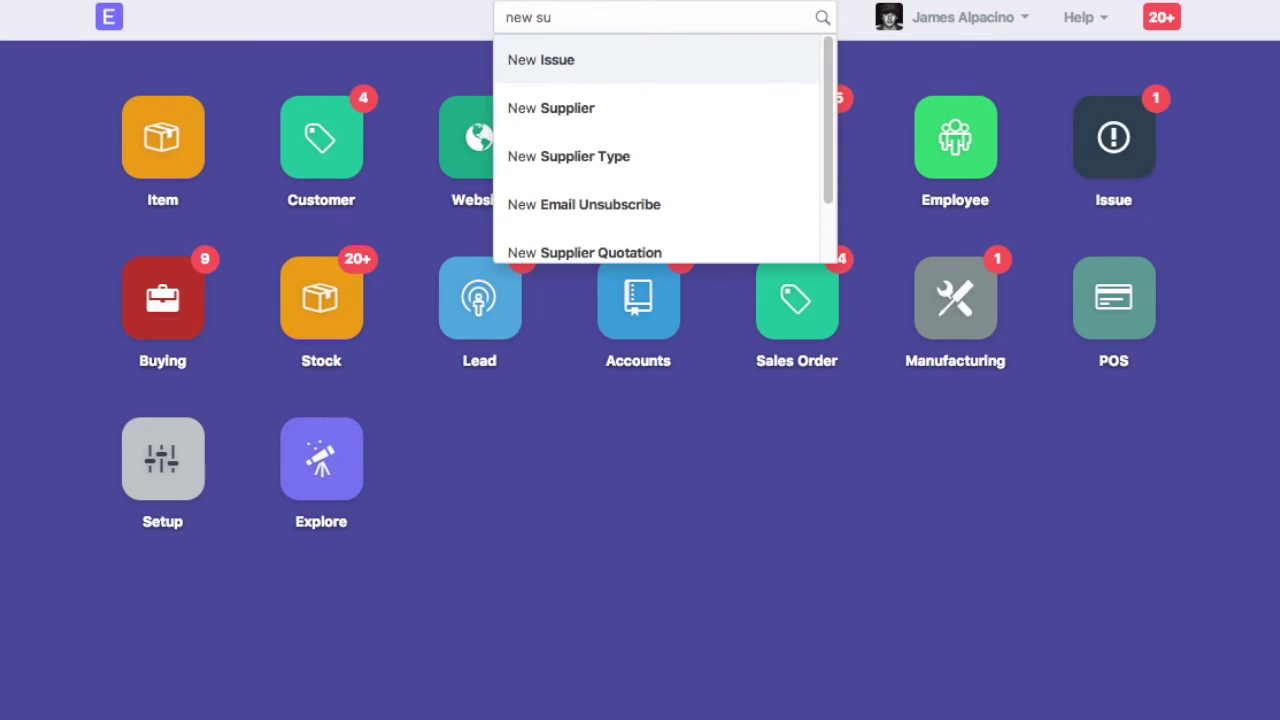
{"action": "left_click", "coordinate": [588, 110]}
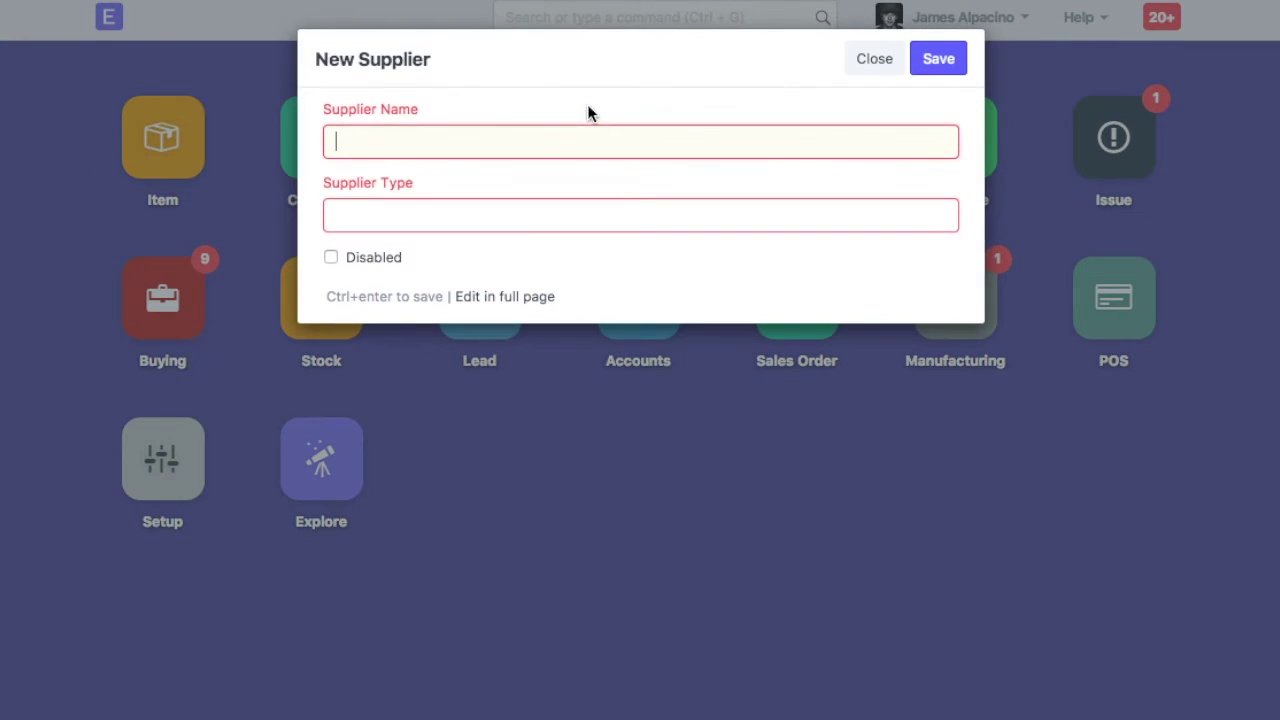
{"action": "type", "text": "Ke"}
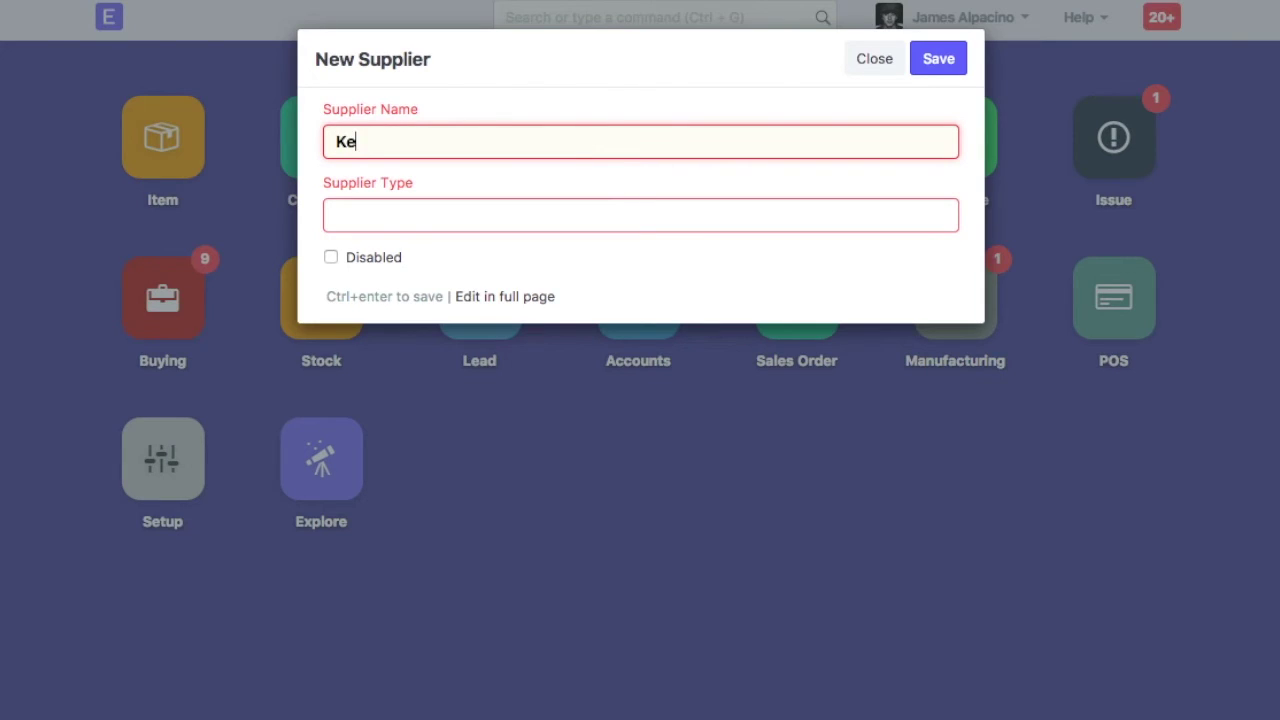
{"action": "type", "text": "mps Corner"}
{"action": "key", "text": "Tab"}
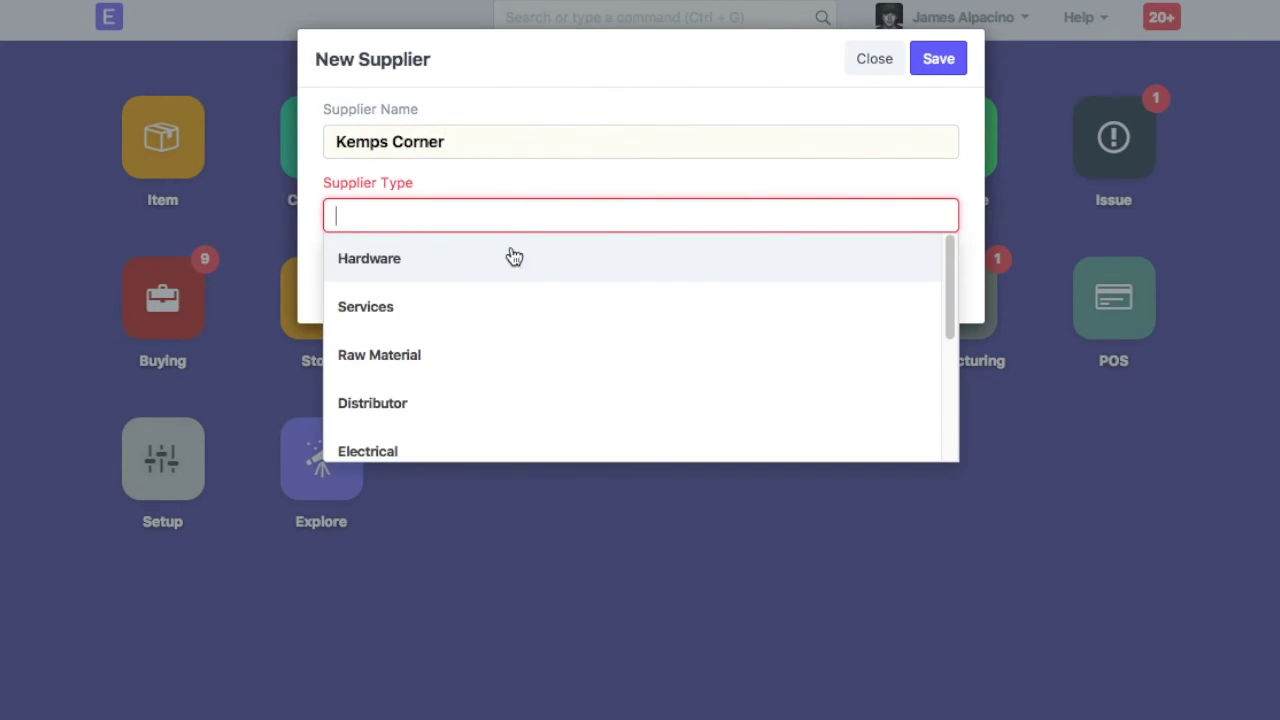
{"action": "left_click", "coordinate": [497, 306]}
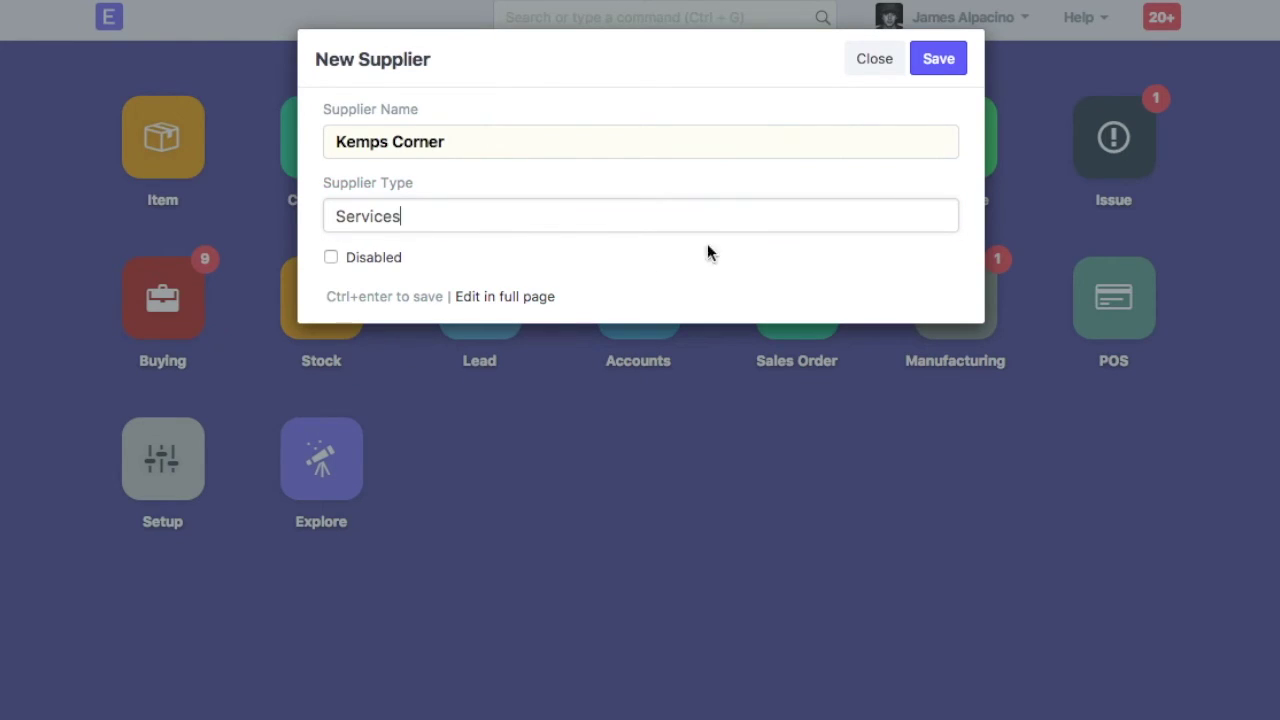
{"action": "left_click", "coordinate": [933, 68]}
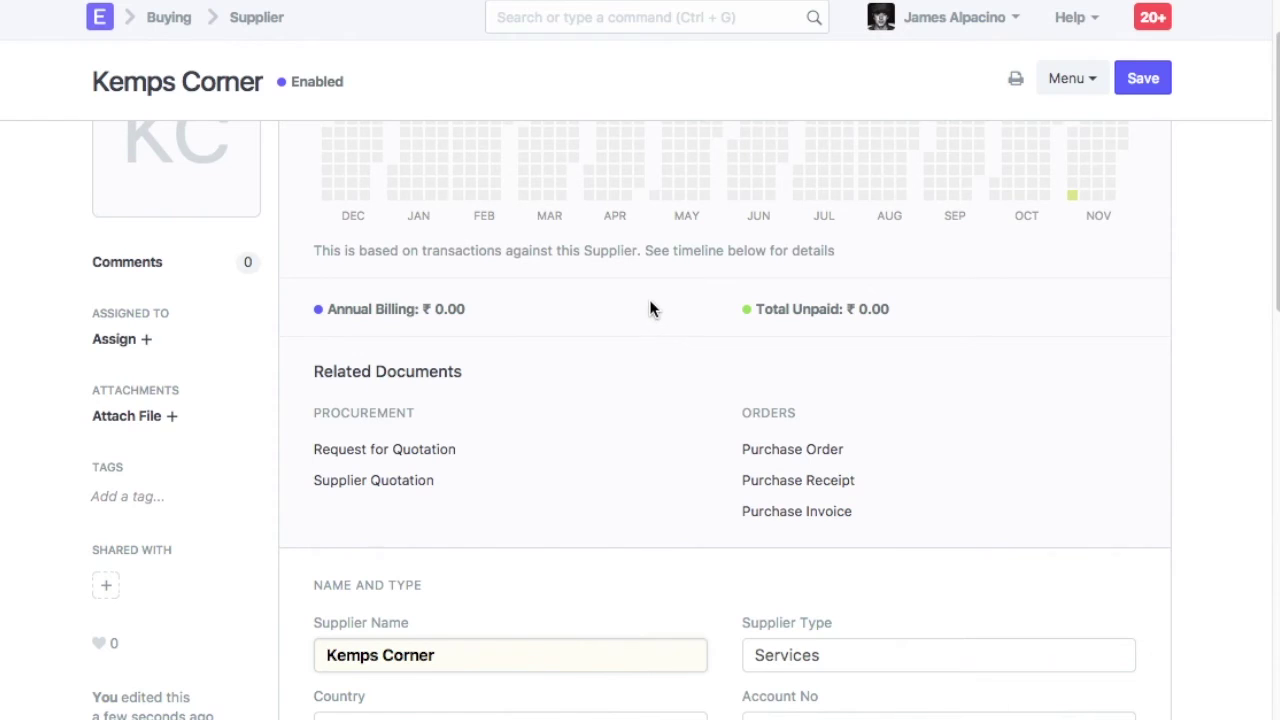
Review the Kemps Corner form's Currency and Price List, Default Payable Accounts and More Information sections
{"action": "scroll", "coordinate": [649, 309], "scroll_direction": "up", "scroll_amount": 2}
{"action": "scroll", "coordinate": [621, 430], "scroll_direction": "down", "scroll_amount": 9}
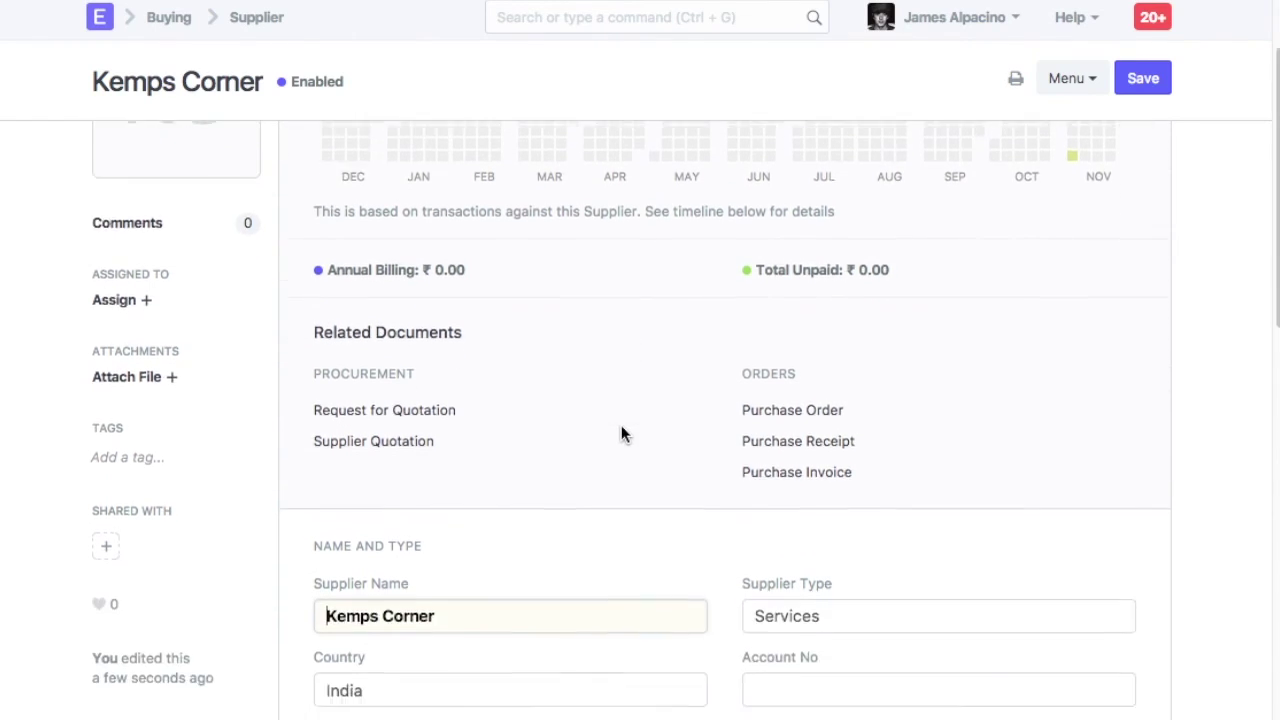
{"action": "scroll", "coordinate": [621, 435], "scroll_direction": "down", "scroll_amount": 3}
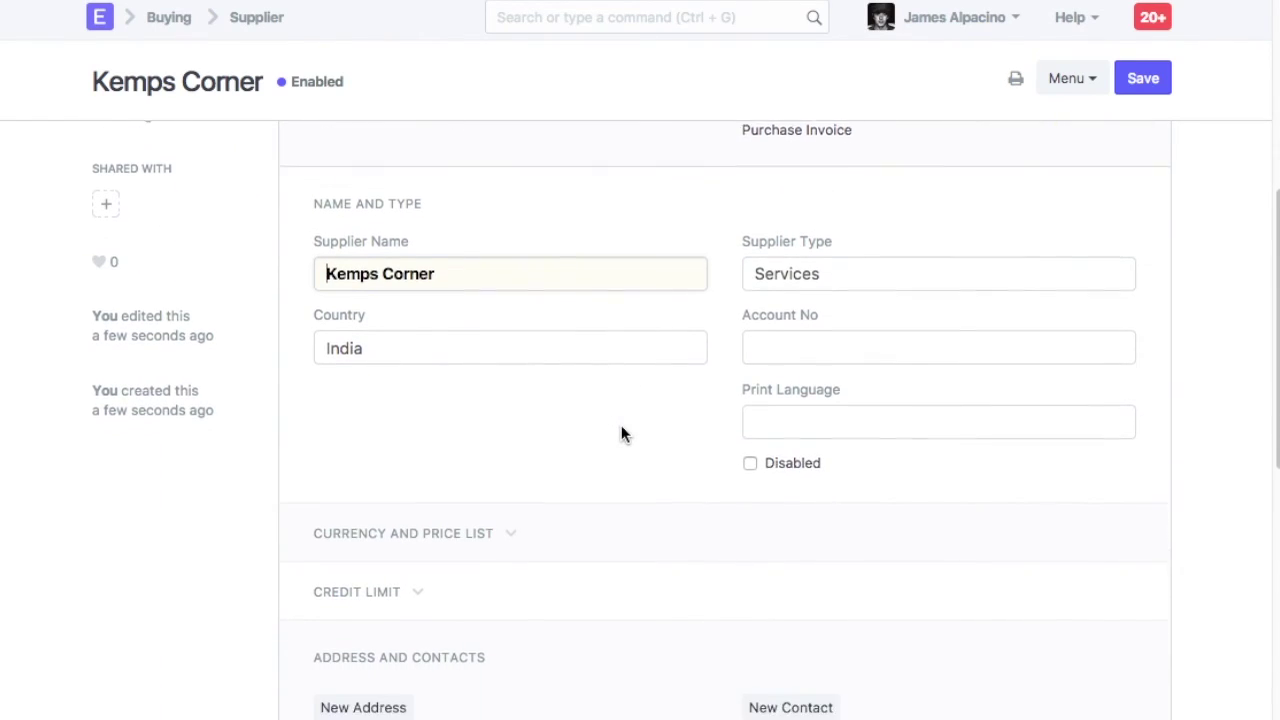
{"action": "left_click", "coordinate": [500, 474]}
{"action": "scroll", "coordinate": [579, 360], "scroll_direction": "down", "scroll_amount": 2}
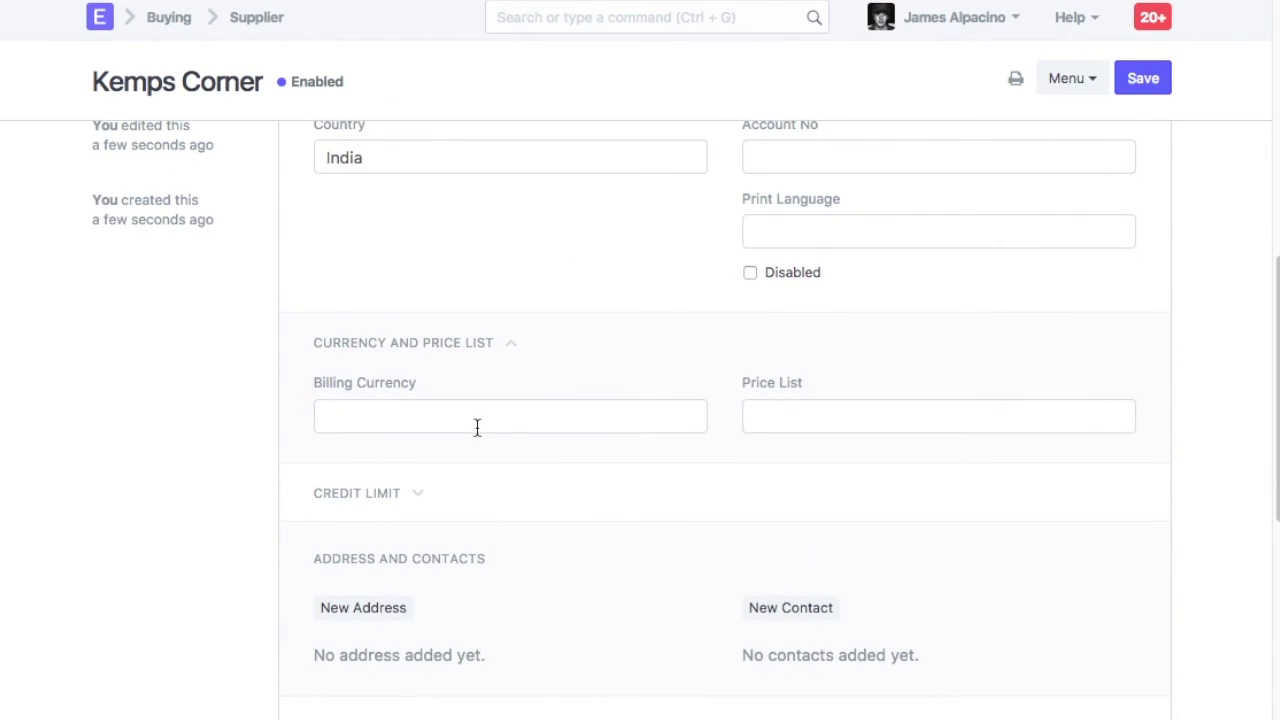
{"action": "scroll", "coordinate": [600, 460], "scroll_direction": "down", "scroll_amount": 3}
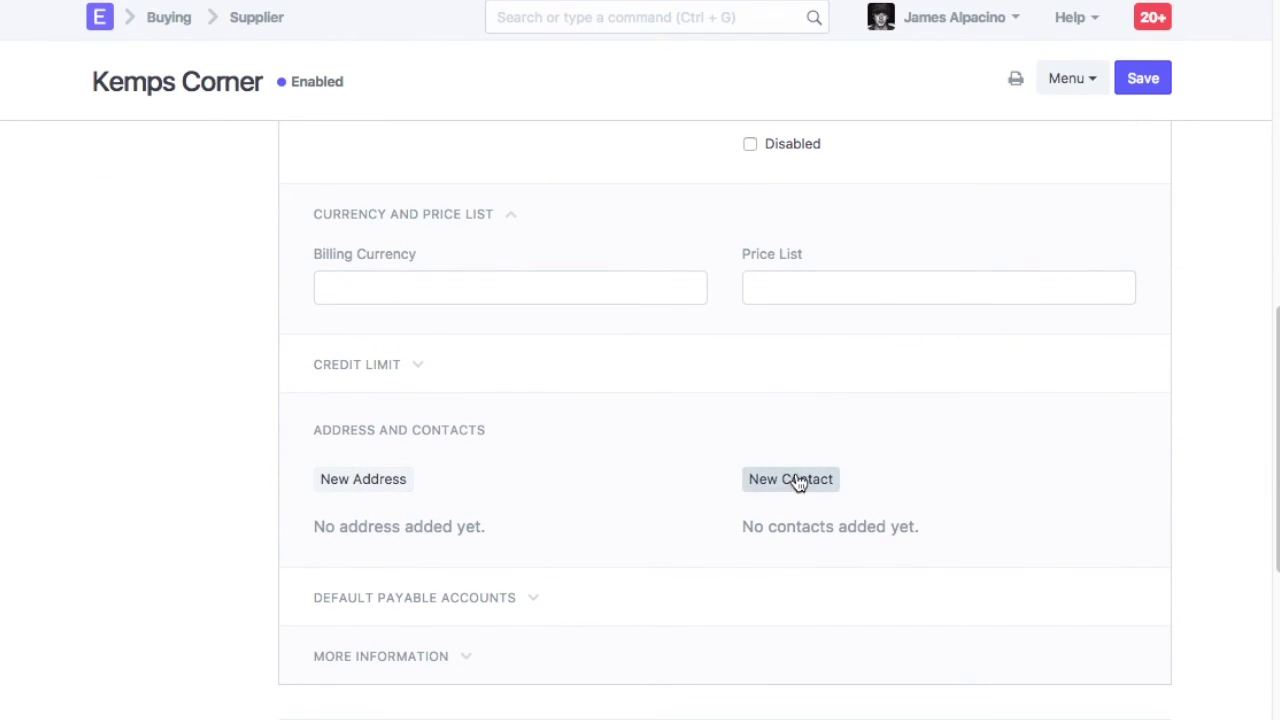
{"action": "scroll", "coordinate": [700, 471], "scroll_direction": "down", "scroll_amount": 1}
{"action": "left_click", "coordinate": [483, 550]}
{"action": "scroll", "coordinate": [557, 517], "scroll_direction": "down", "scroll_amount": 8}
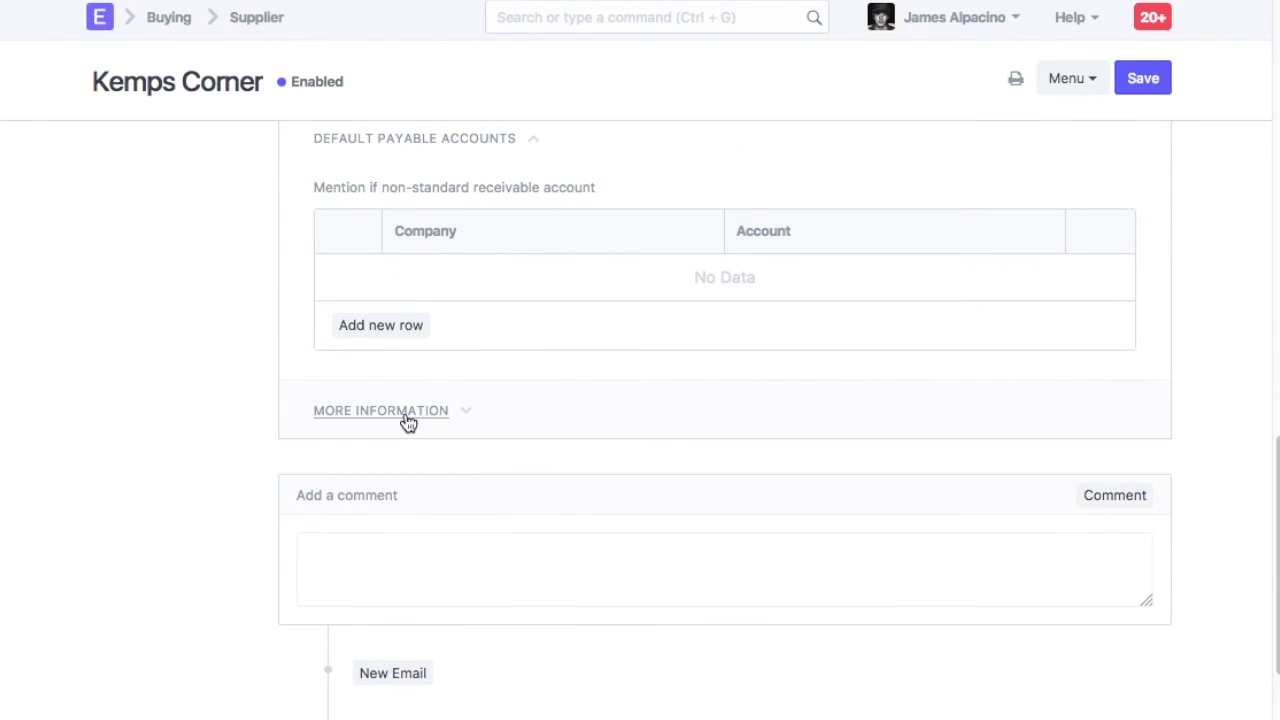
{"action": "left_click", "coordinate": [406, 418]}
{"action": "scroll", "coordinate": [566, 430], "scroll_direction": "up", "scroll_amount": 12}
{"action": "scroll", "coordinate": [566, 430], "scroll_direction": "up", "scroll_amount": 12}
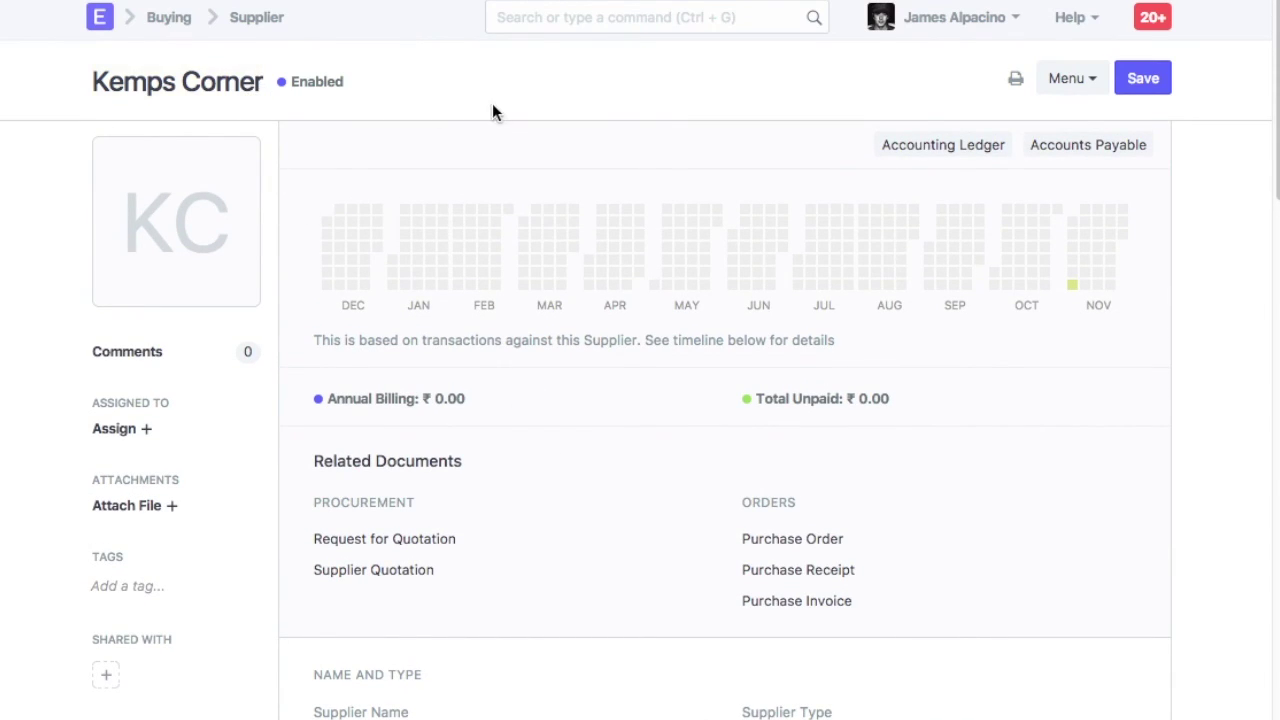
In Buying Settings, change Supplier Naming By from Supplier Name to Naming Series and save
{"action": "left_click", "coordinate": [543, 18]}
{"action": "type", "text": "buyin"}
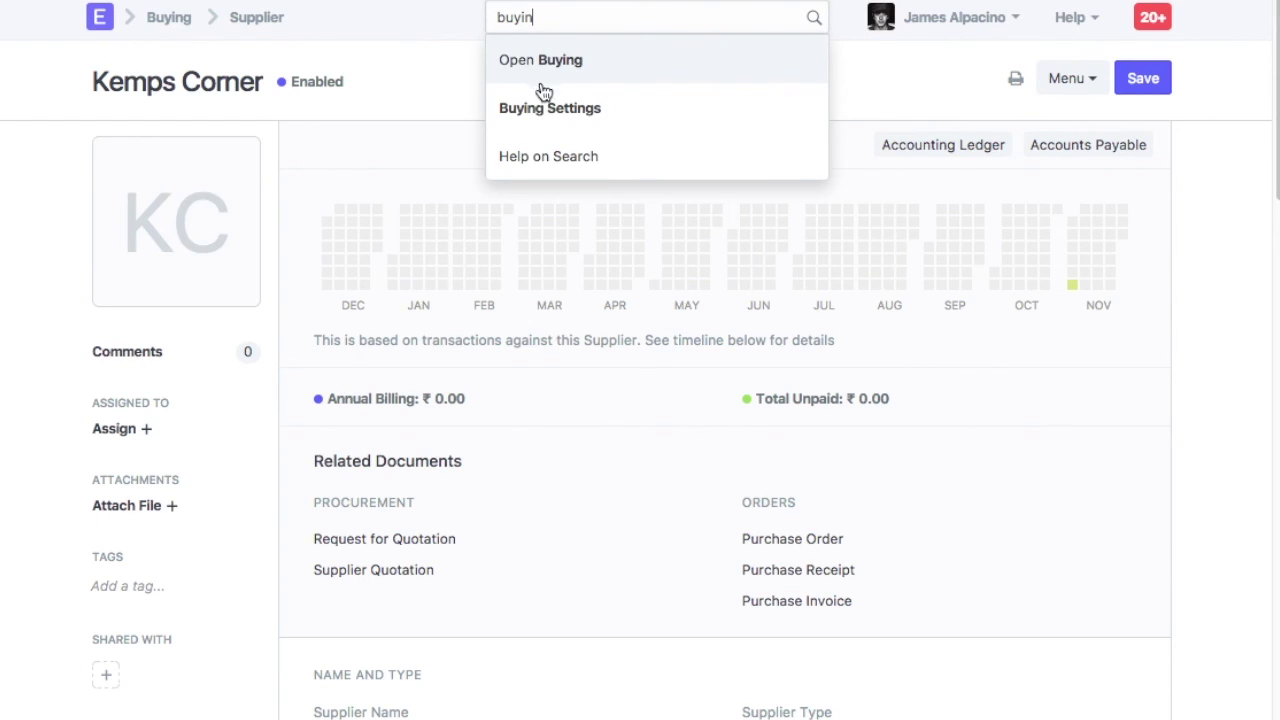
{"action": "left_click", "coordinate": [552, 108]}
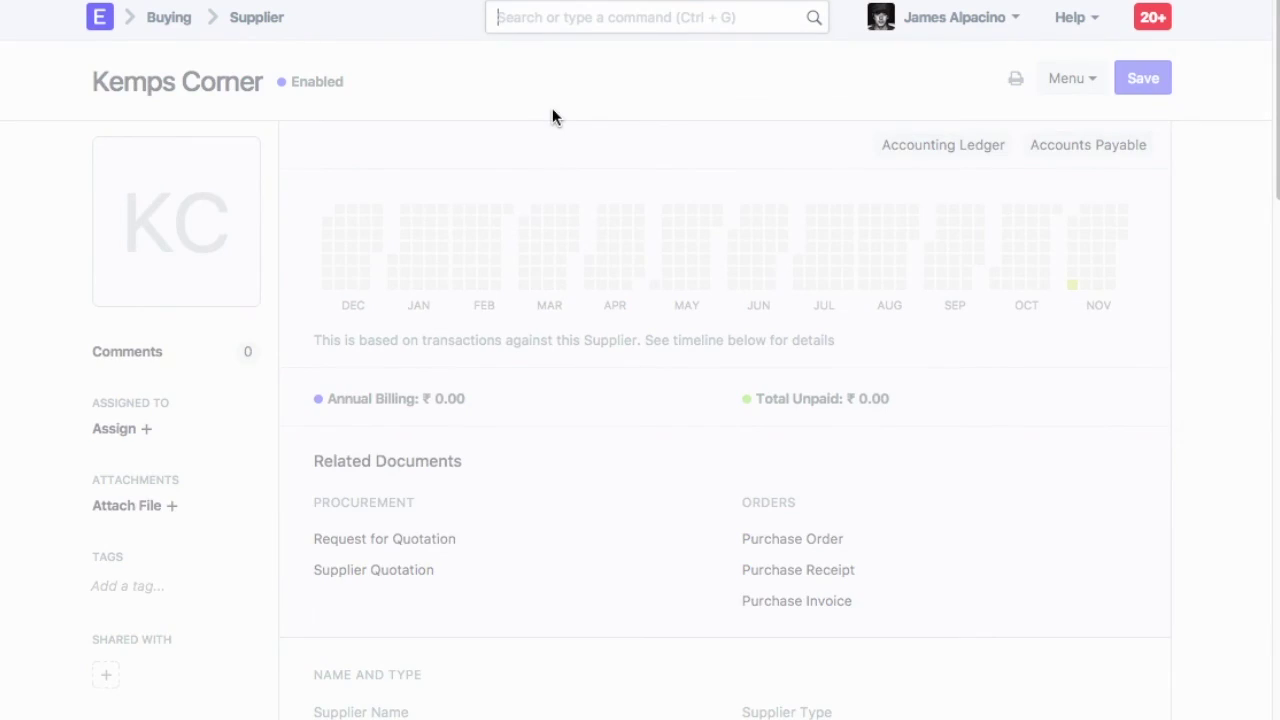
{"action": "left_click", "coordinate": [478, 184]}
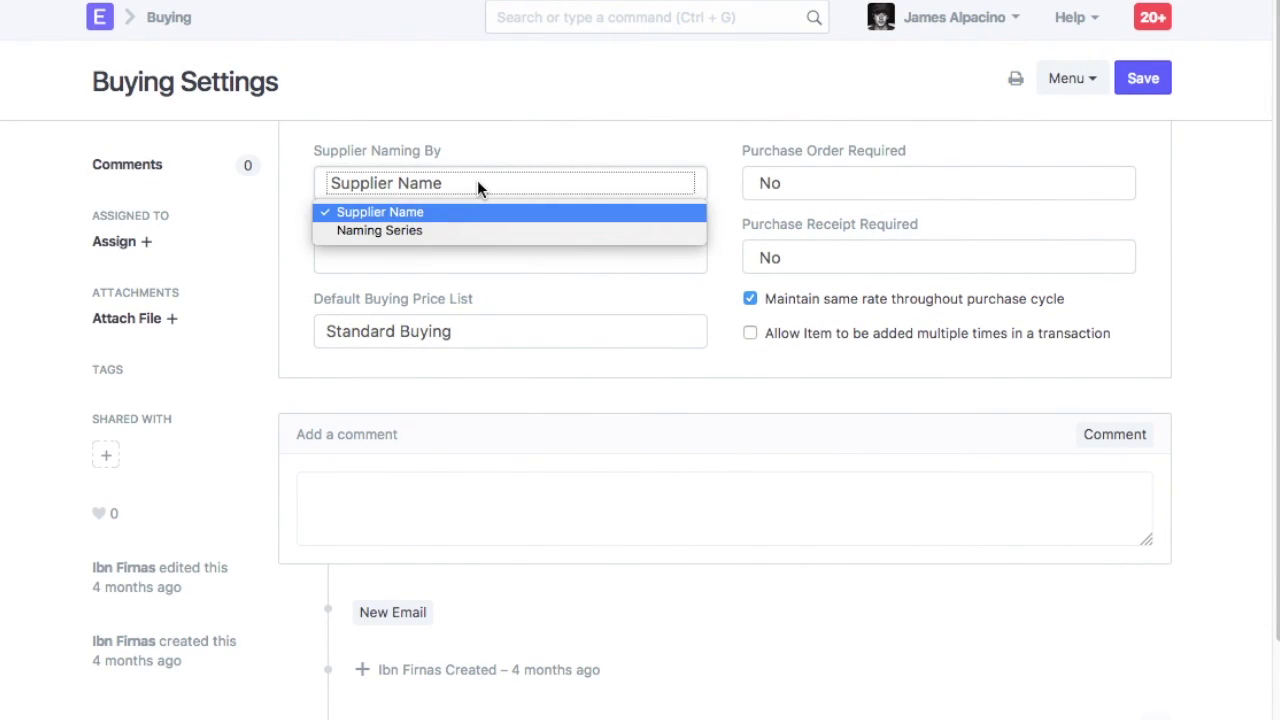
{"action": "left_click", "coordinate": [446, 231]}
{"action": "left_click", "coordinate": [1148, 78]}
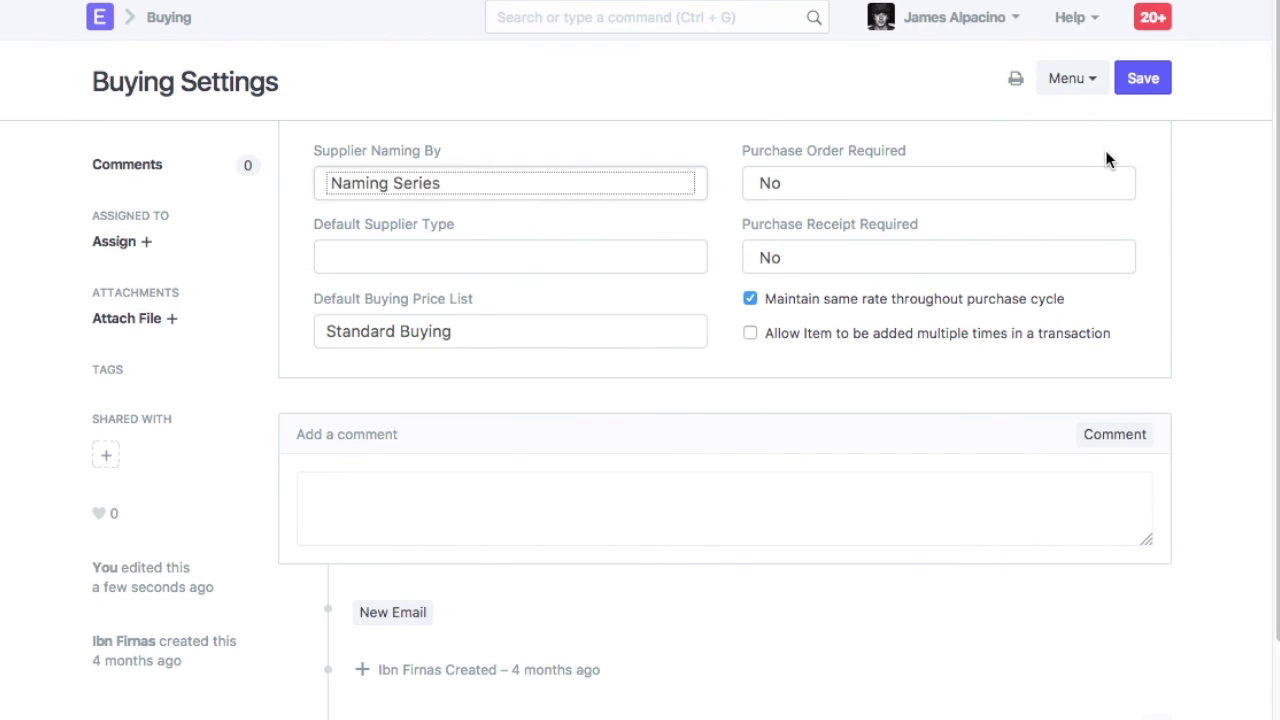